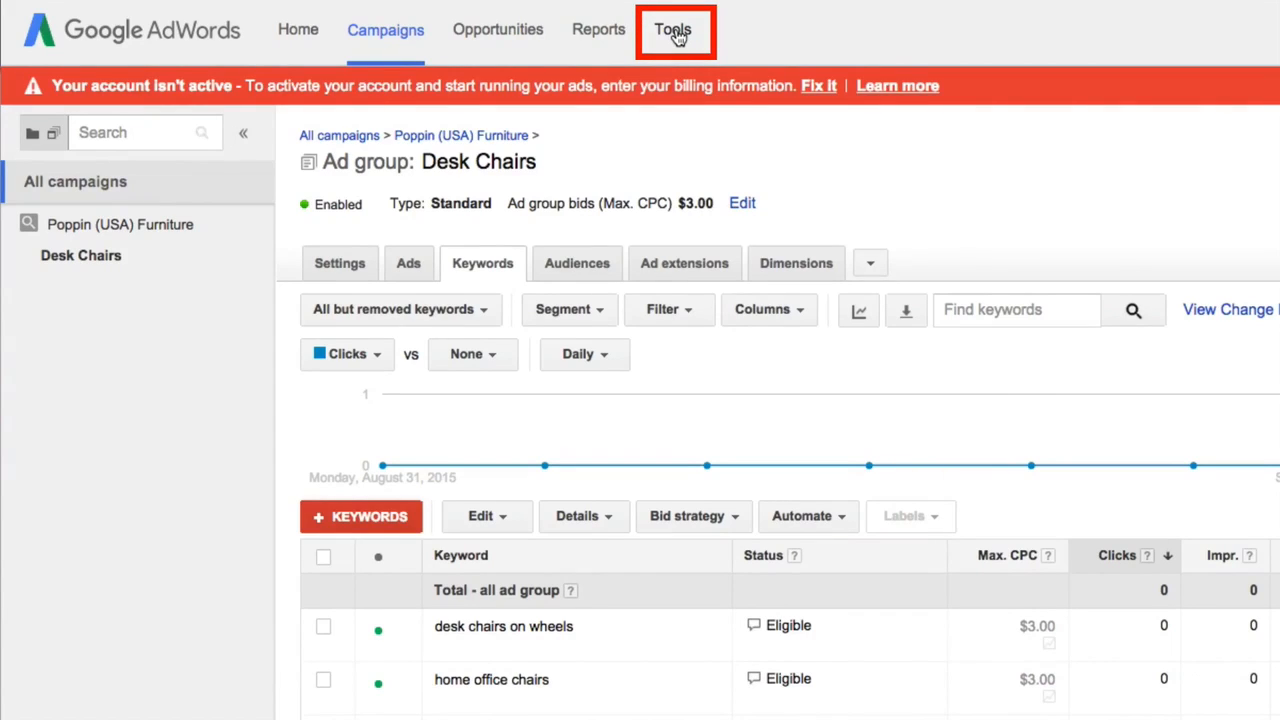
# Open Keyword Planner in a new browser tab and start over instead of resuming the saved plan
pyautogui.click(676, 33)
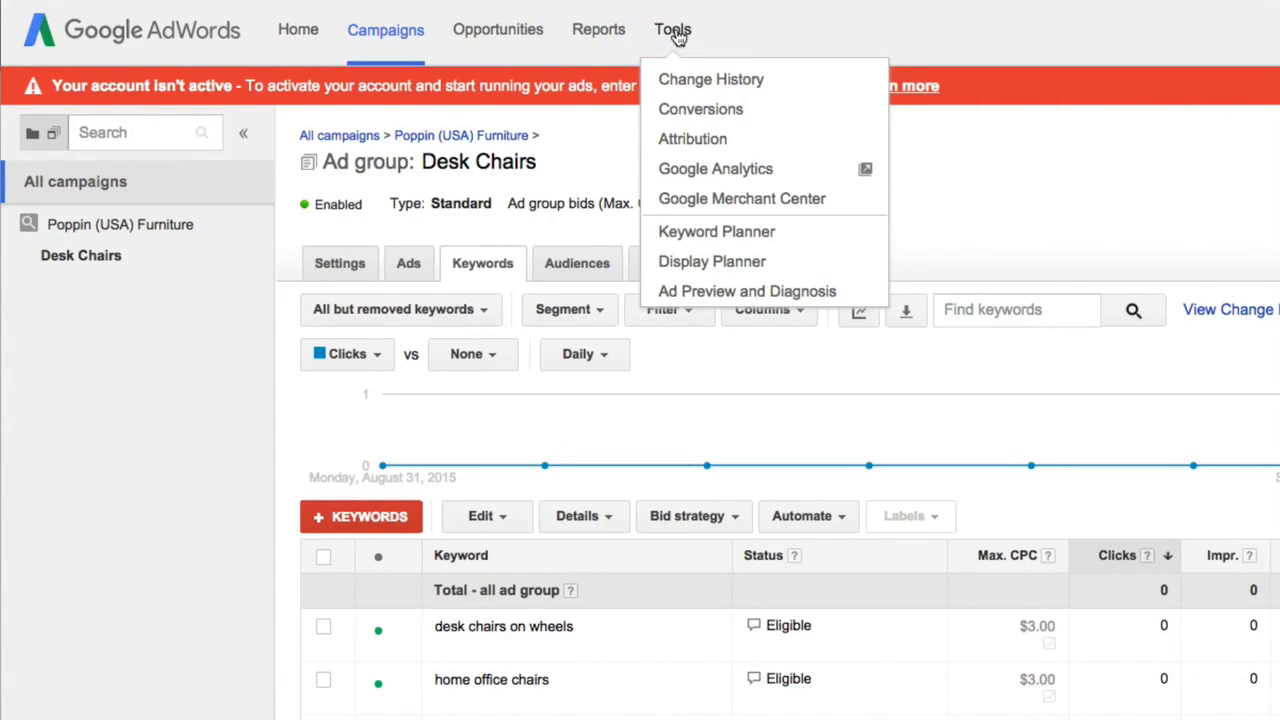
pyautogui.rightClick(741, 236)
pyautogui.click(845, 241)
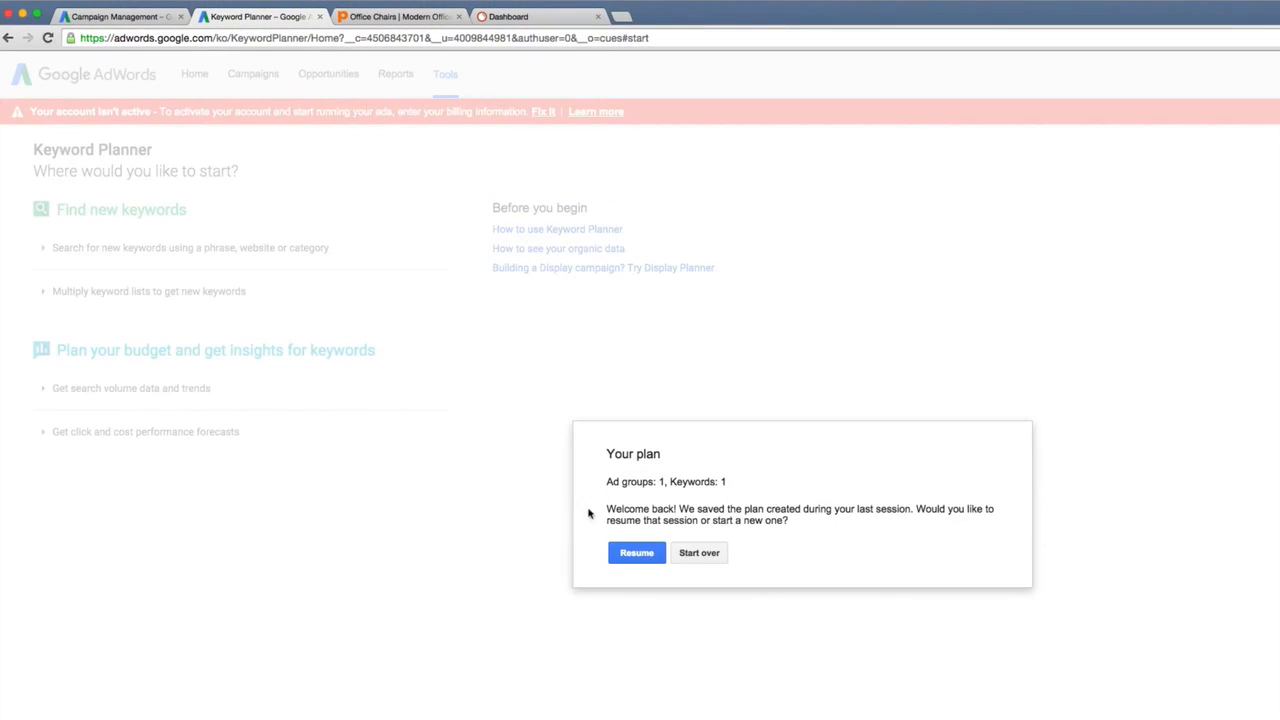
pyautogui.click(706, 557)
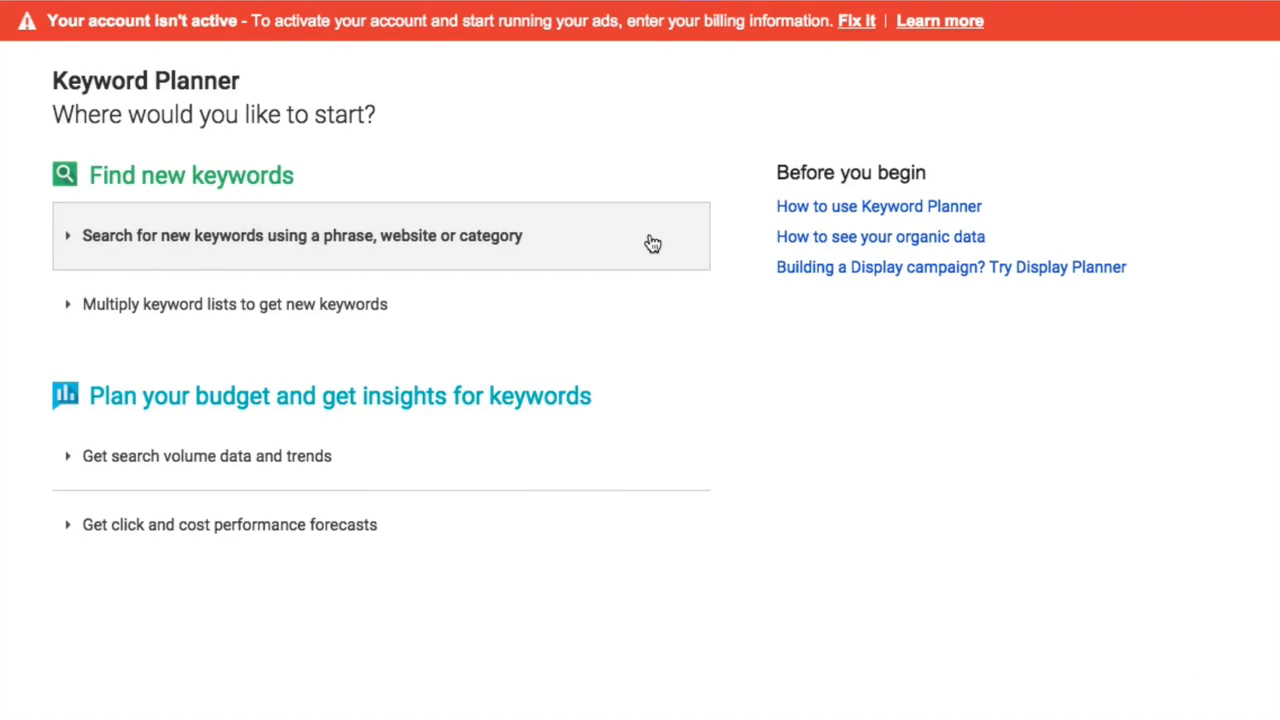
# Expand the form for finding new keywords using a phrase, website or category
pyautogui.click(534, 245)
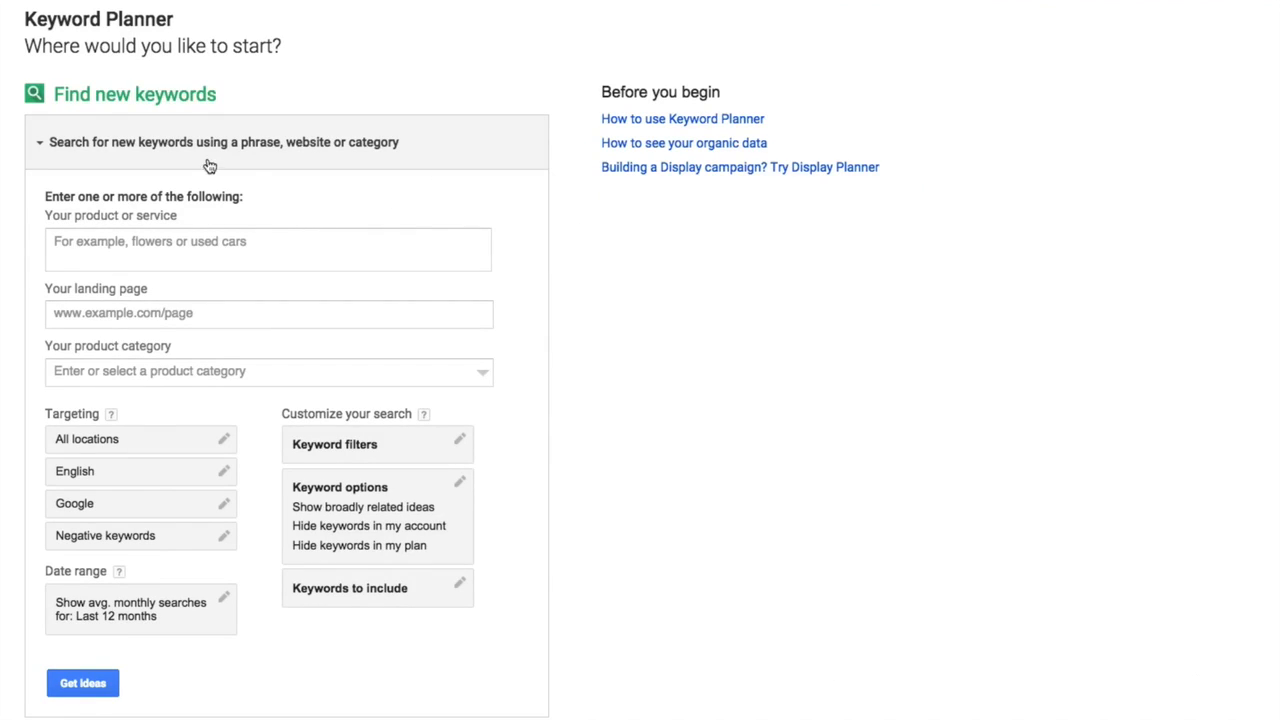
pyautogui.click(62, 255)
pyautogui.click(69, 251)
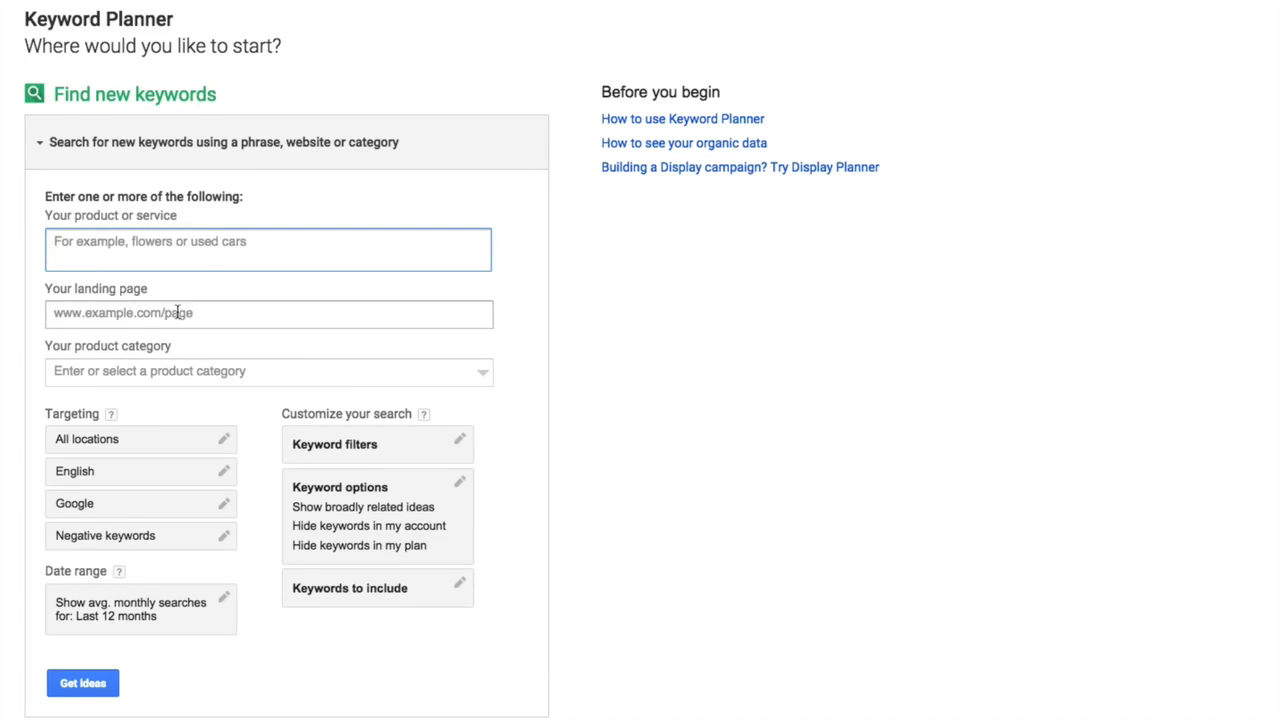
pyautogui.click(211, 313)
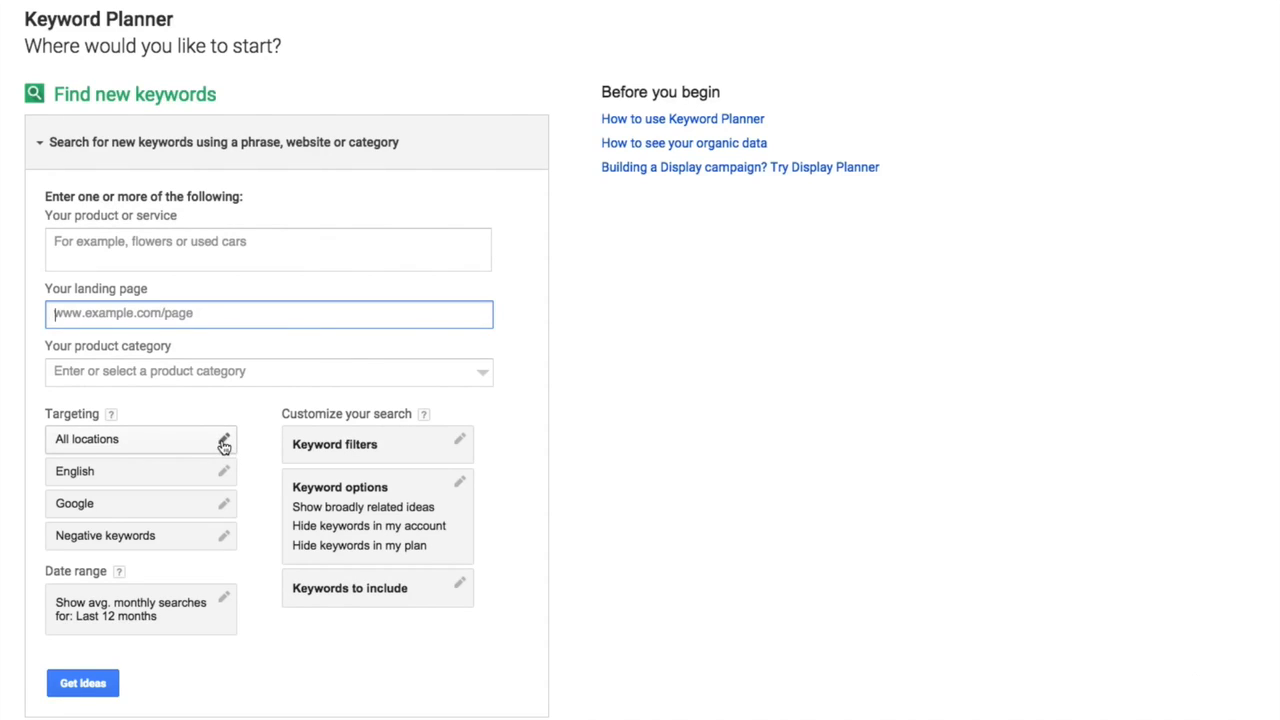
# Set the keyword search targeting to the United States and the network to Google and search partners
pyautogui.click(224, 444)
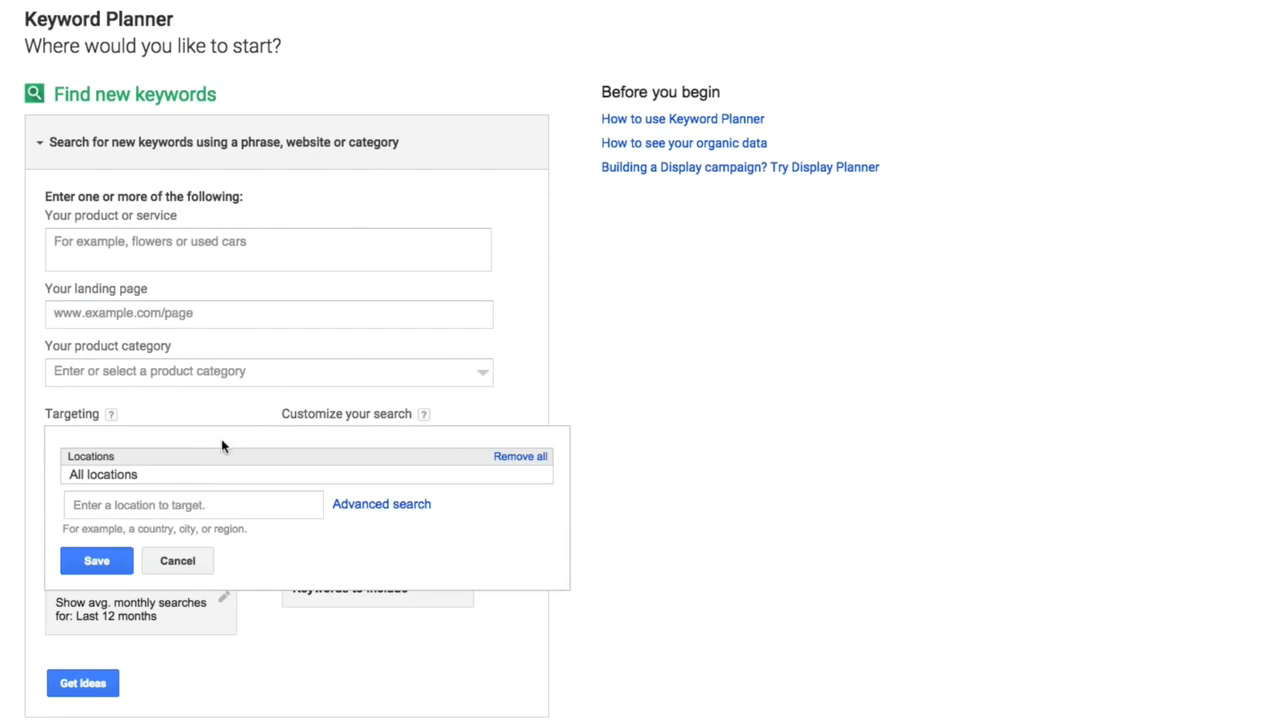
pyautogui.click(195, 507)
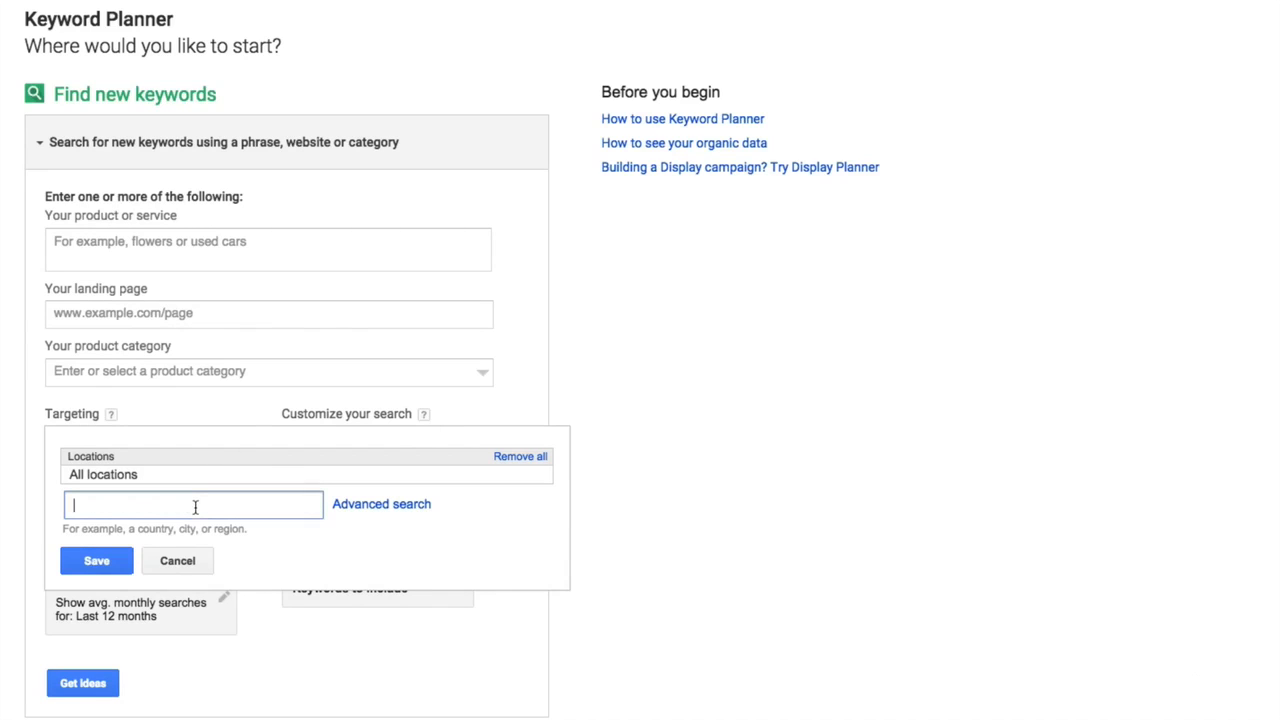
pyautogui.write('uni')
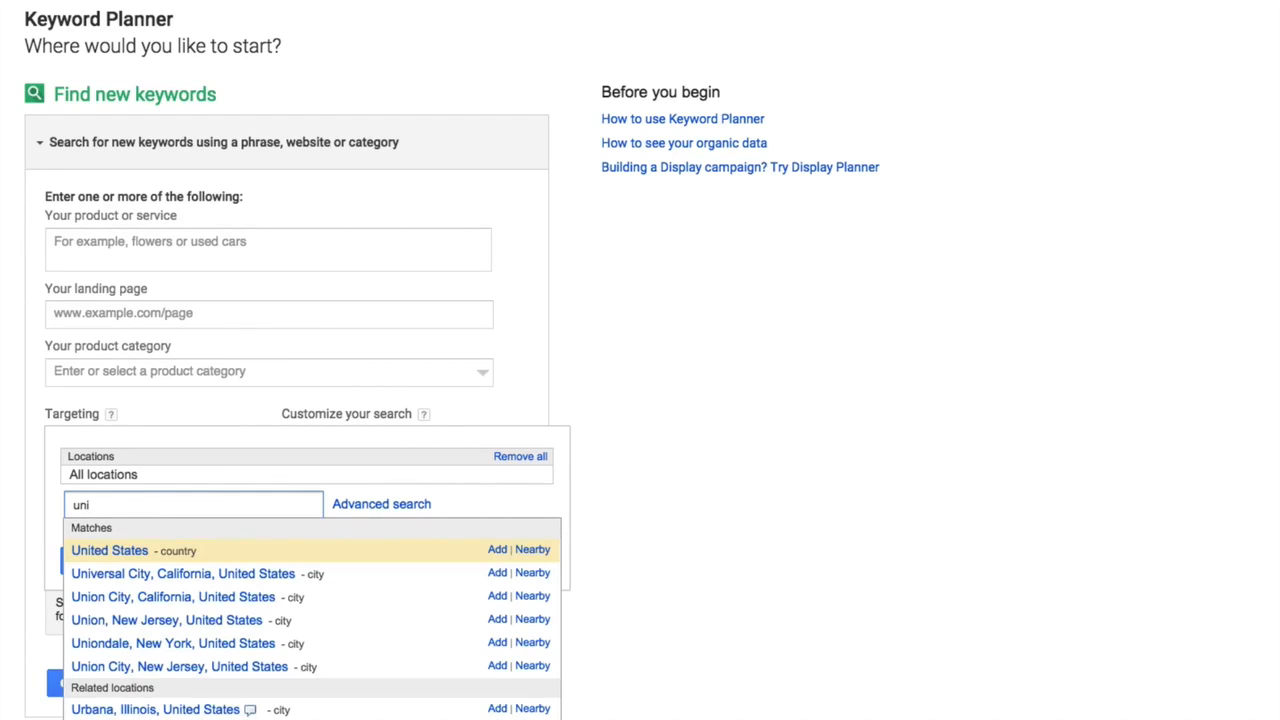
pyautogui.press('Return')
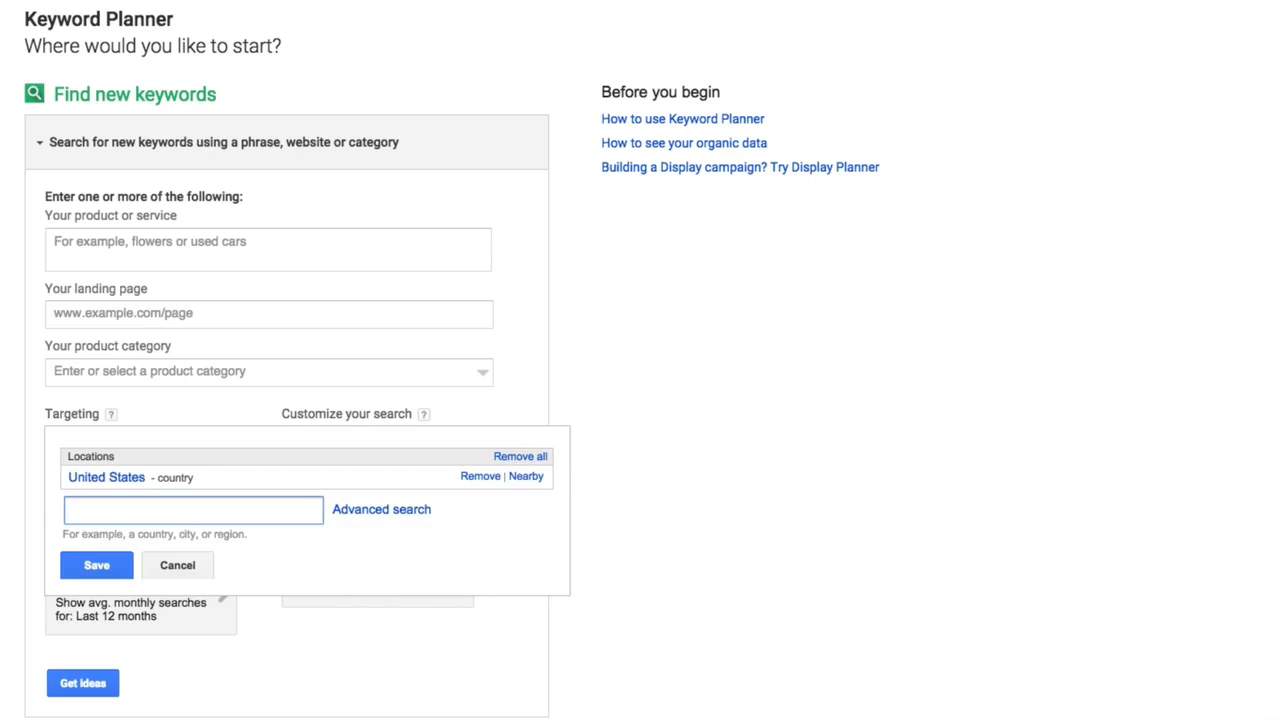
pyautogui.click(100, 564)
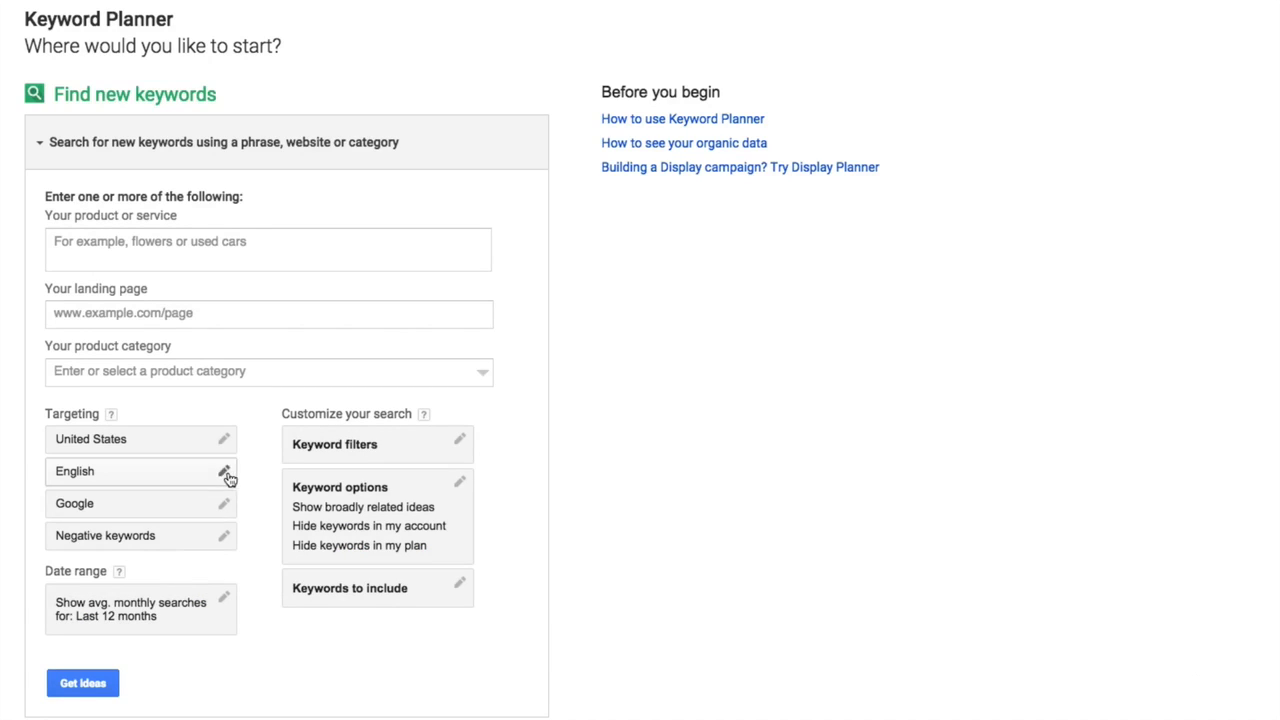
pyautogui.click(226, 508)
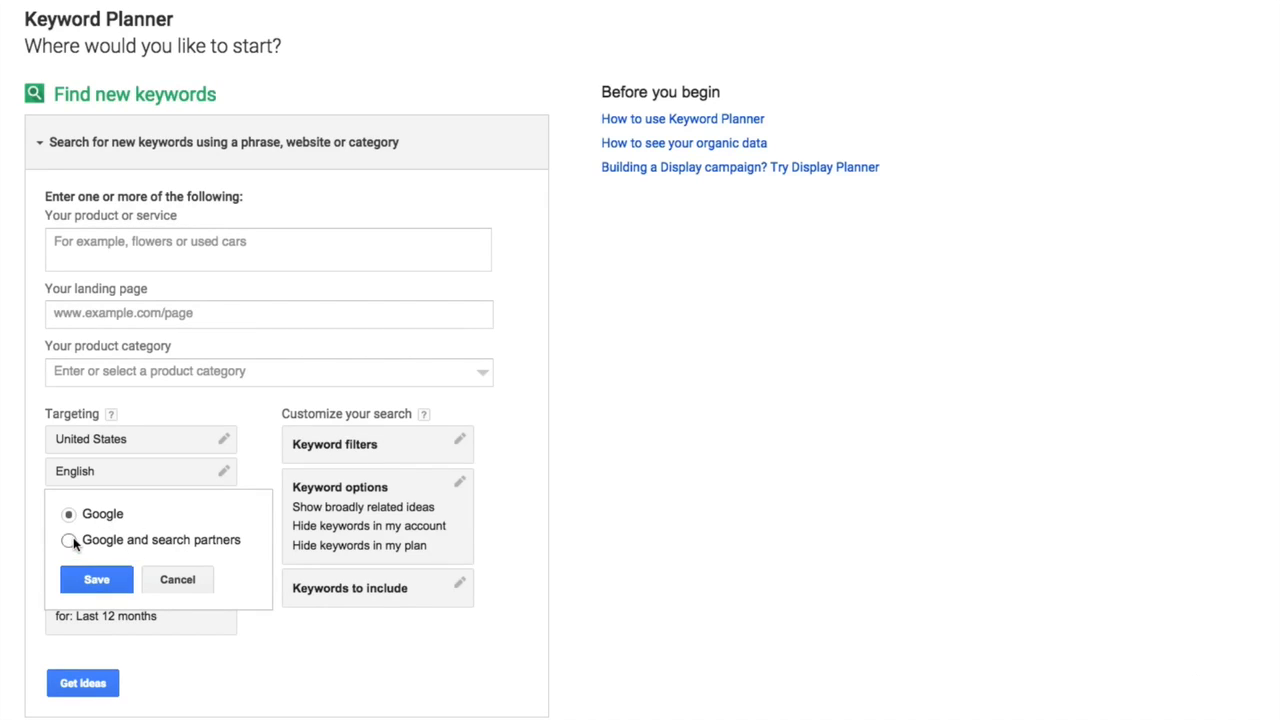
pyautogui.click(108, 582)
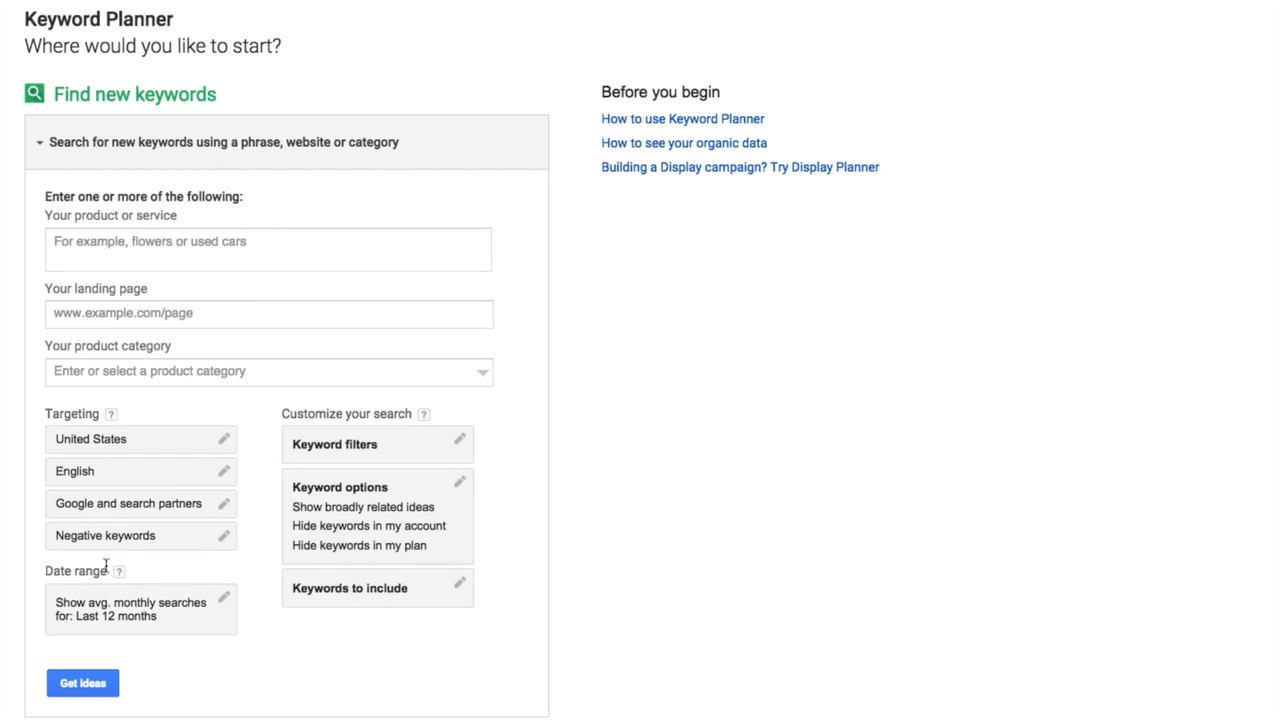
# Save cheap, free, reviews, amazon, walmart, target, ikea and overstock as negative keywords in the targeting
pyautogui.click(226, 543)
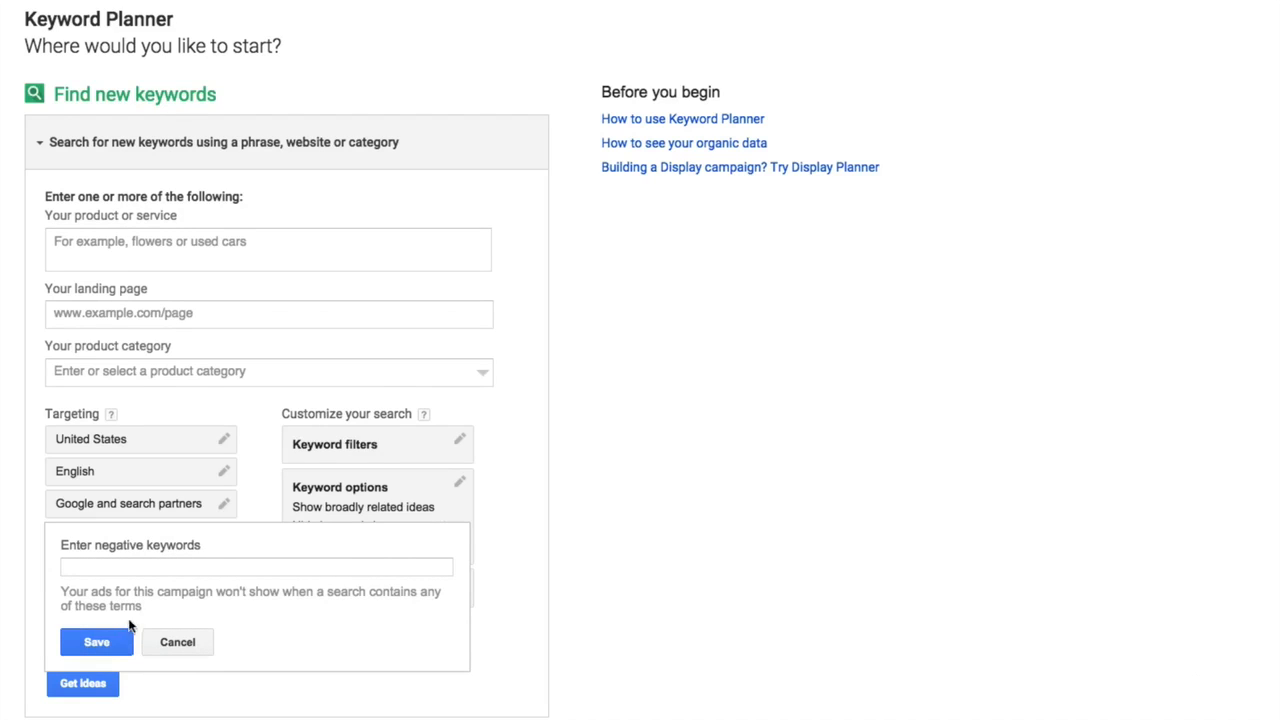
pyautogui.click(129, 569)
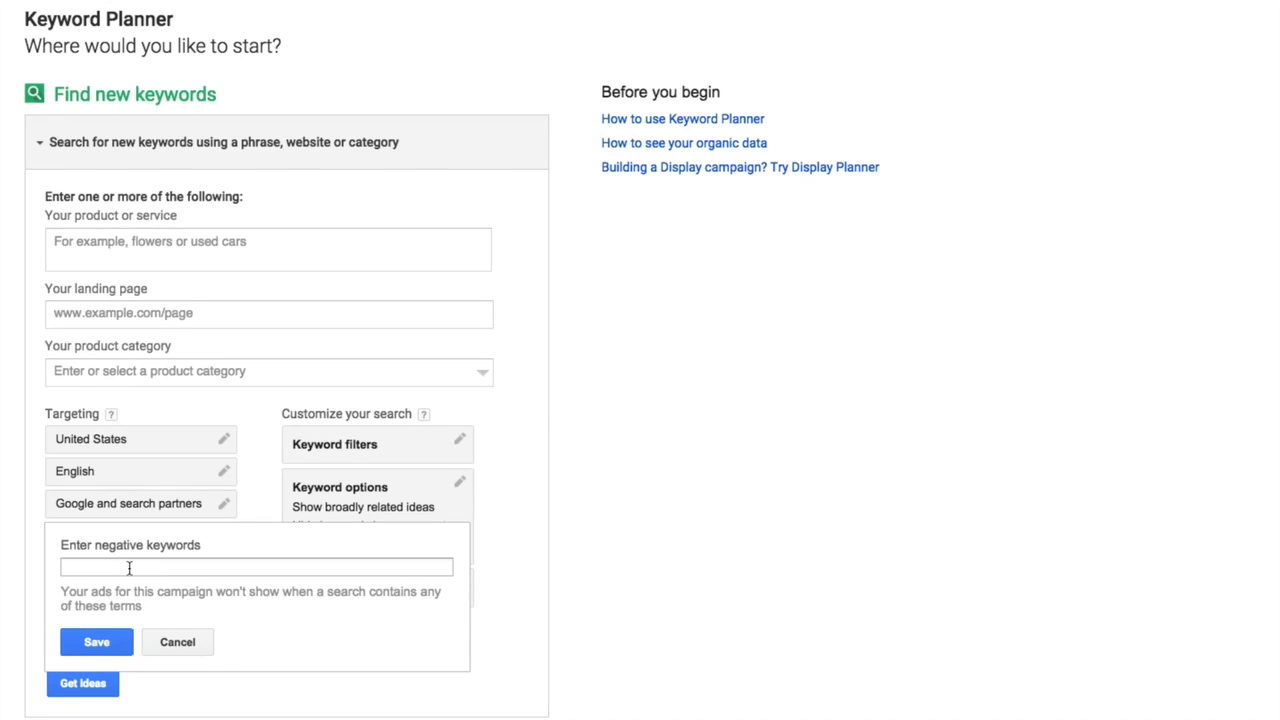
pyautogui.click(129, 568)
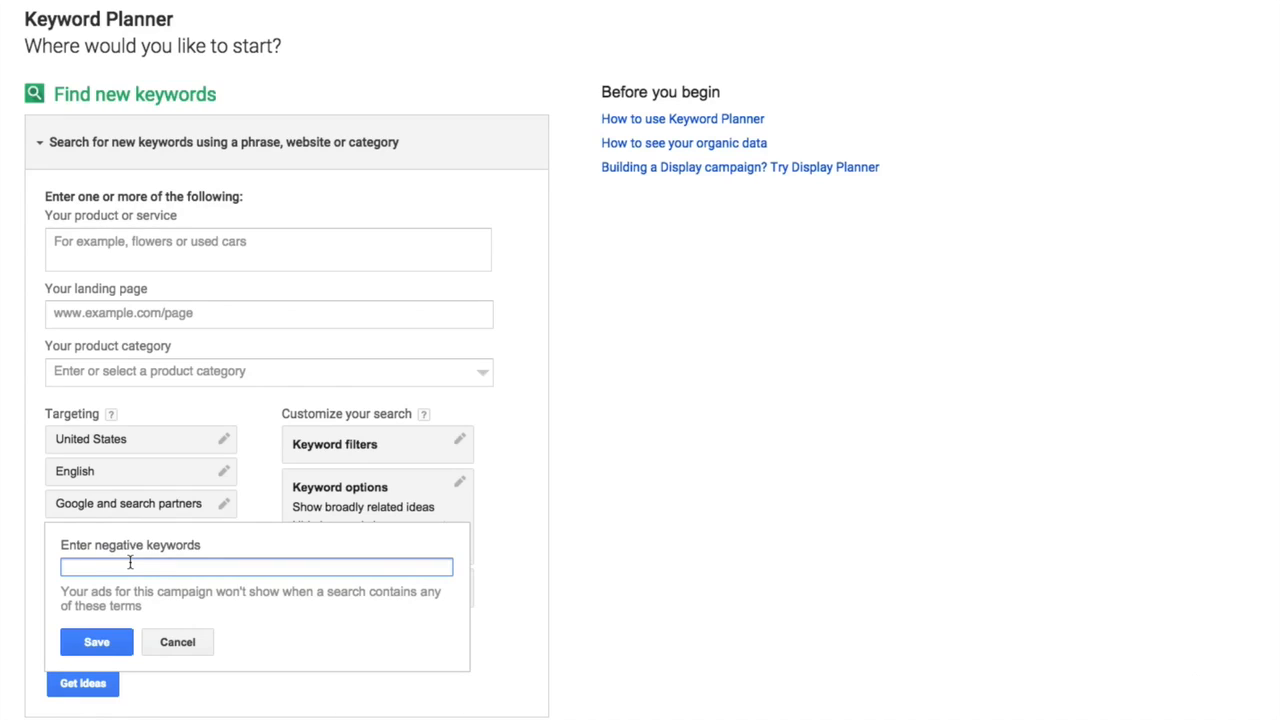
pyautogui.write('cheap, free, reviews, amazon, walmart, ')
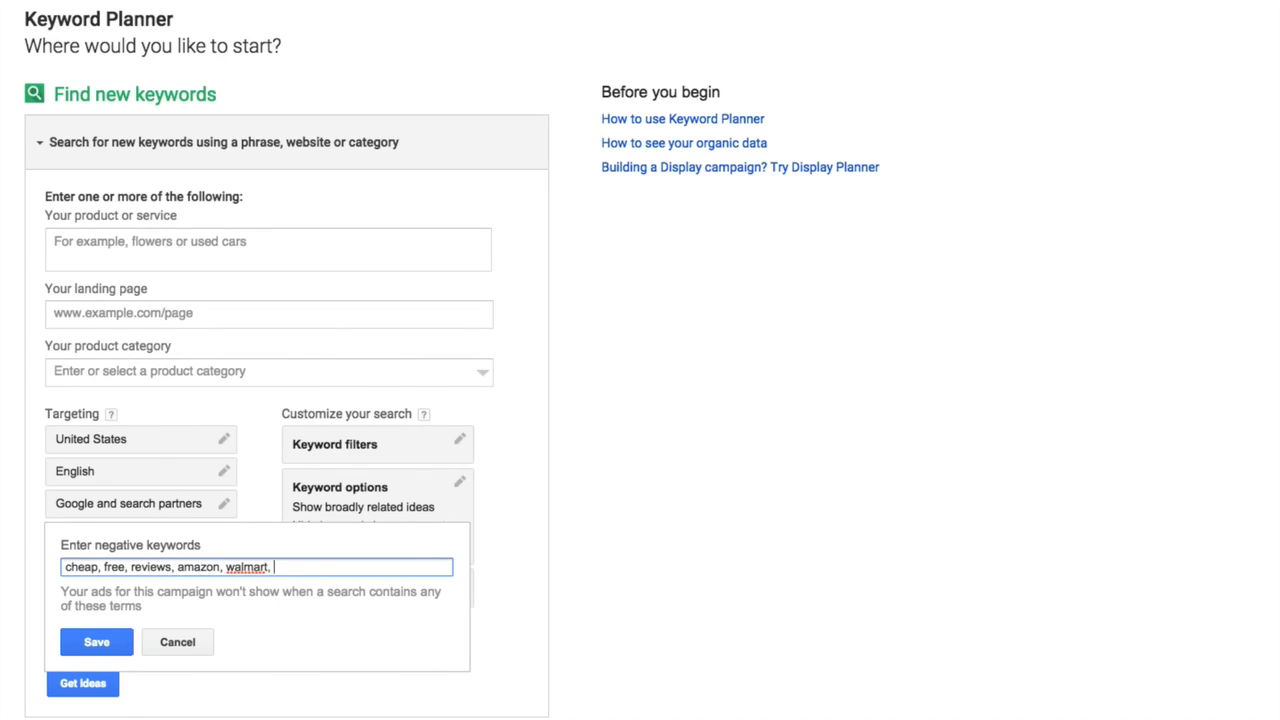
pyautogui.write('target, ikea, overstock')
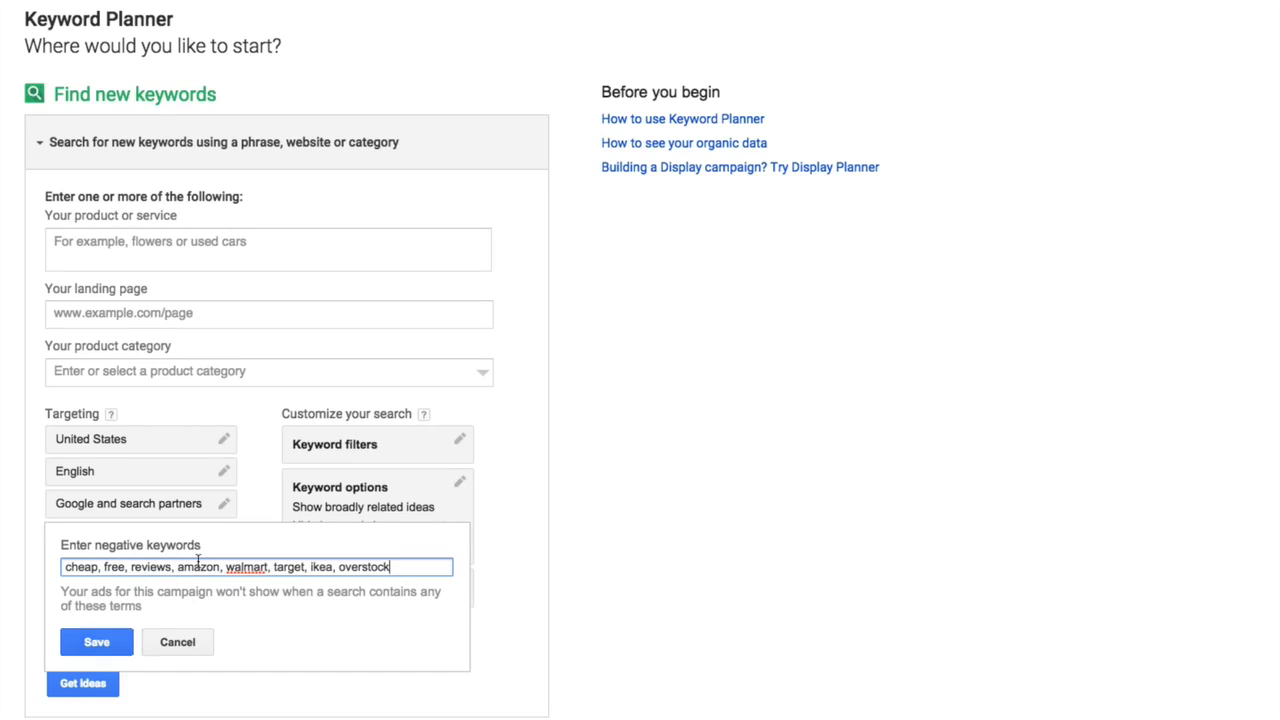
pyautogui.click(95, 642)
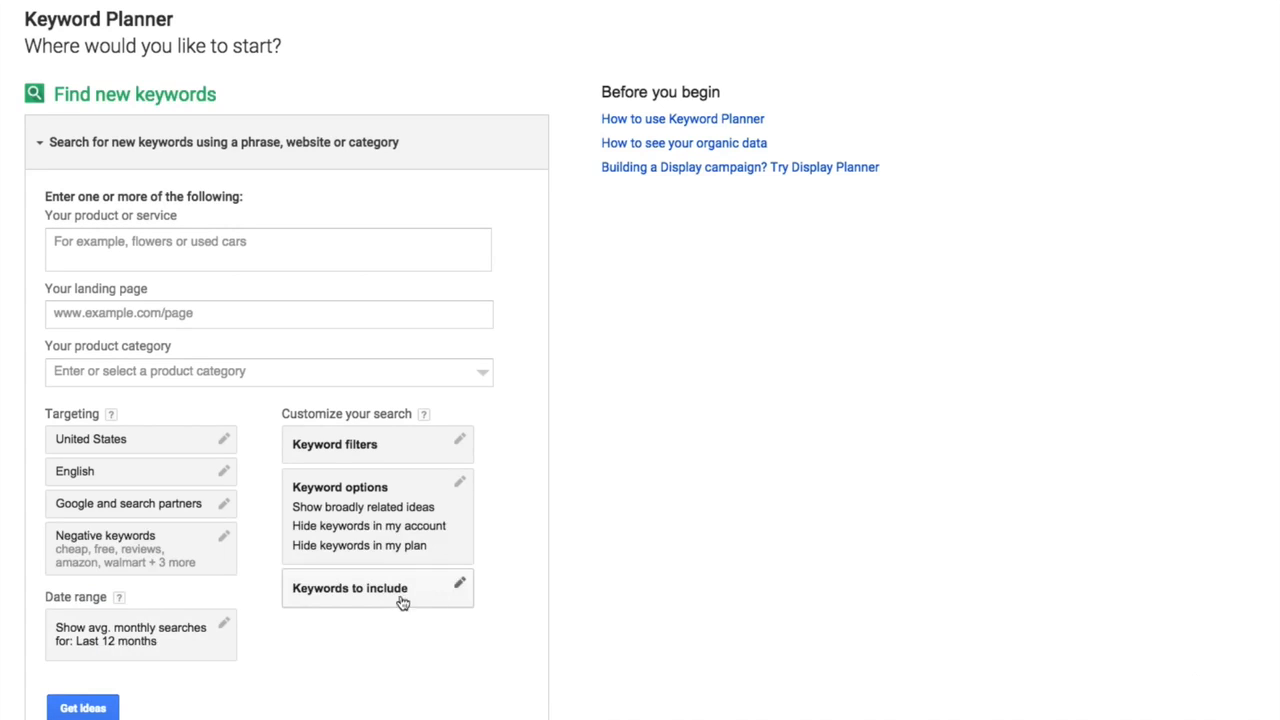
# Examine the keyword filters for average monthly searches, suggested bid, ad impression share and competition, and close them without changes
pyautogui.click(458, 441)
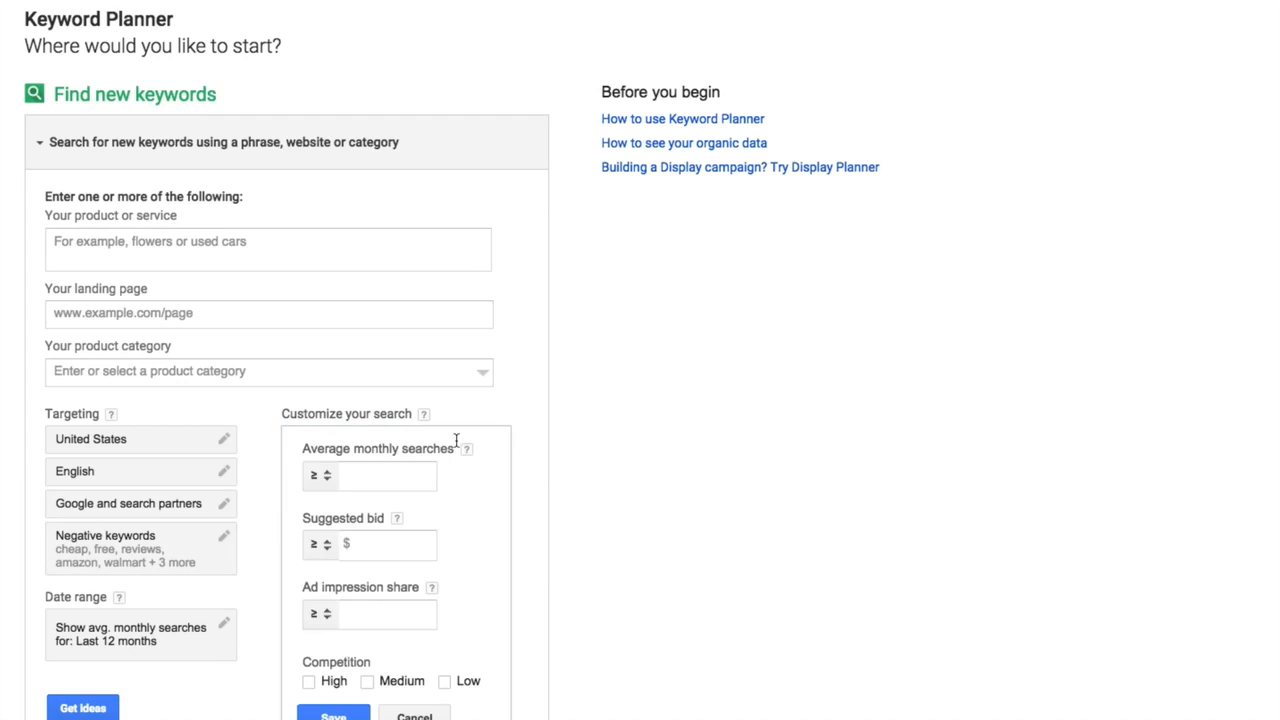
pyautogui.click(320, 476)
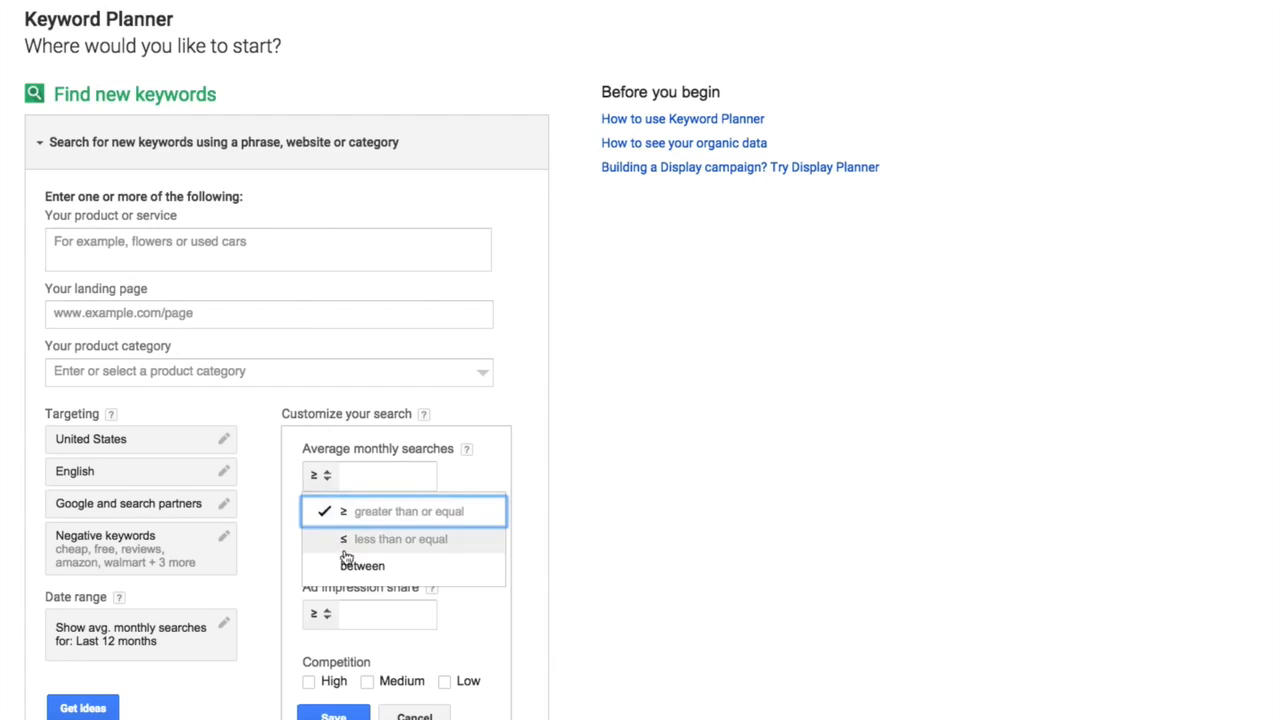
pyautogui.click(275, 457)
pyautogui.click(388, 460)
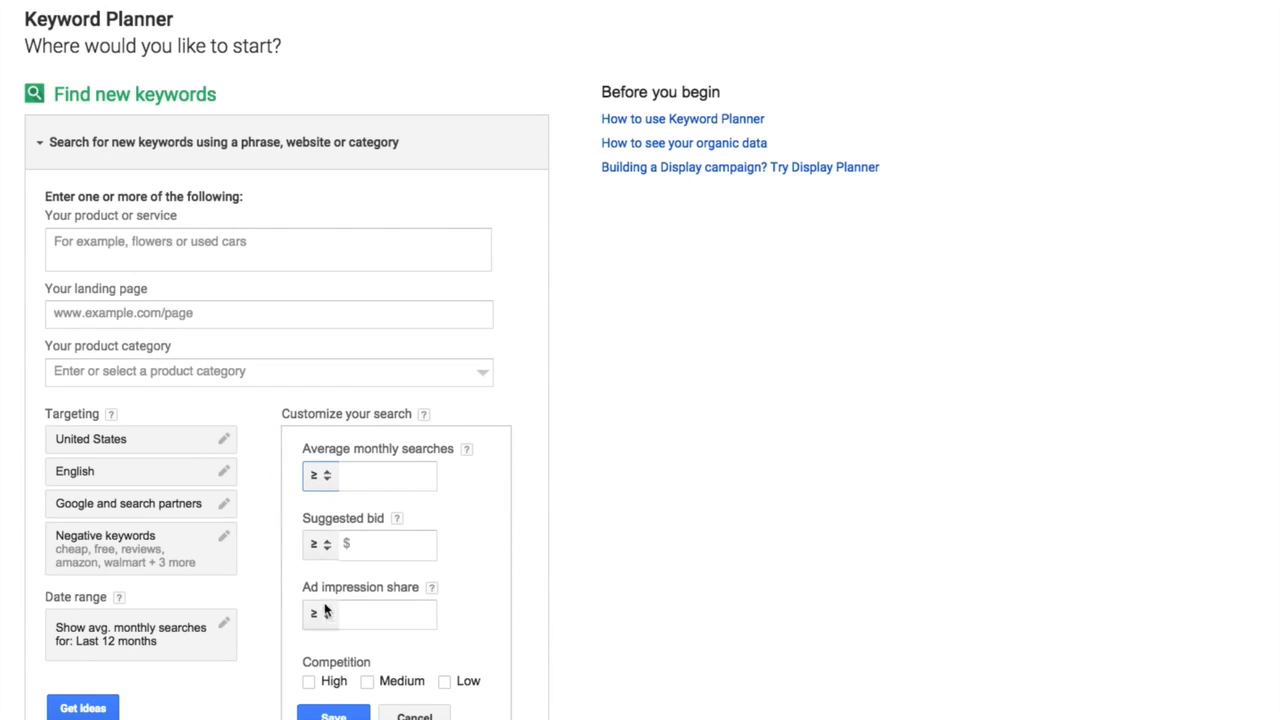
pyautogui.moveTo(302, 587); pyautogui.dragTo(421, 587)
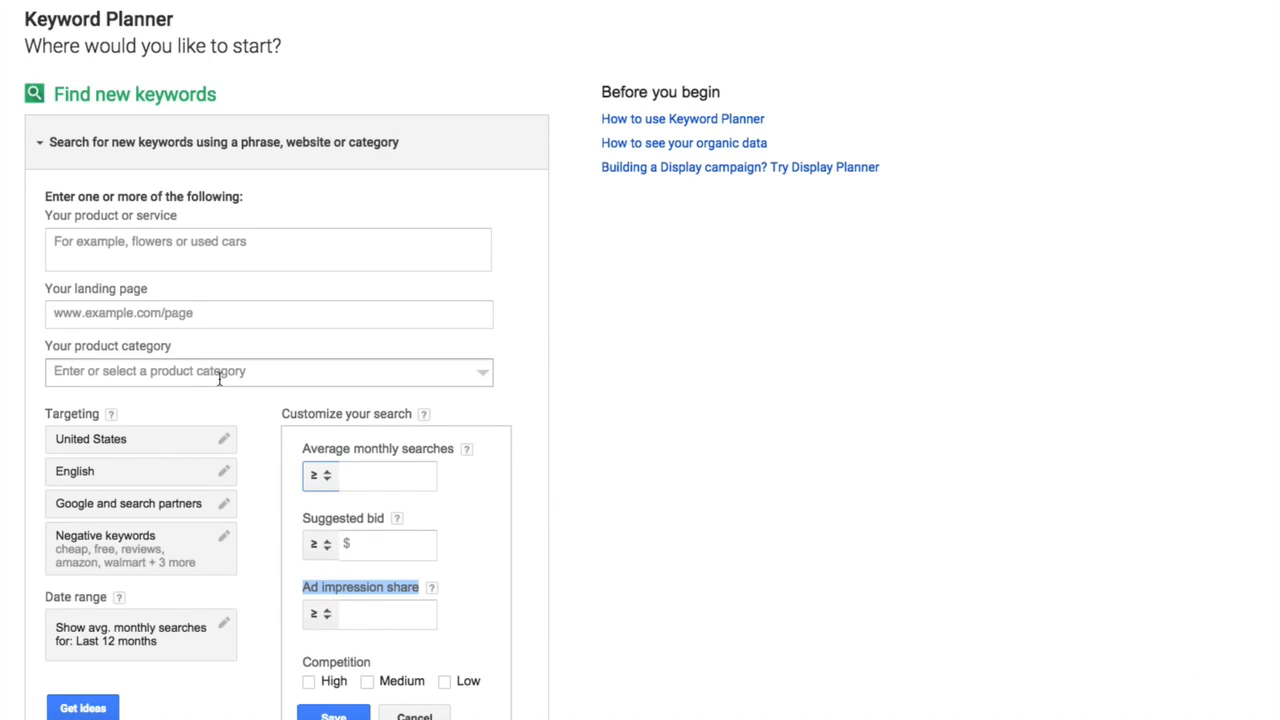
pyautogui.click(400, 714)
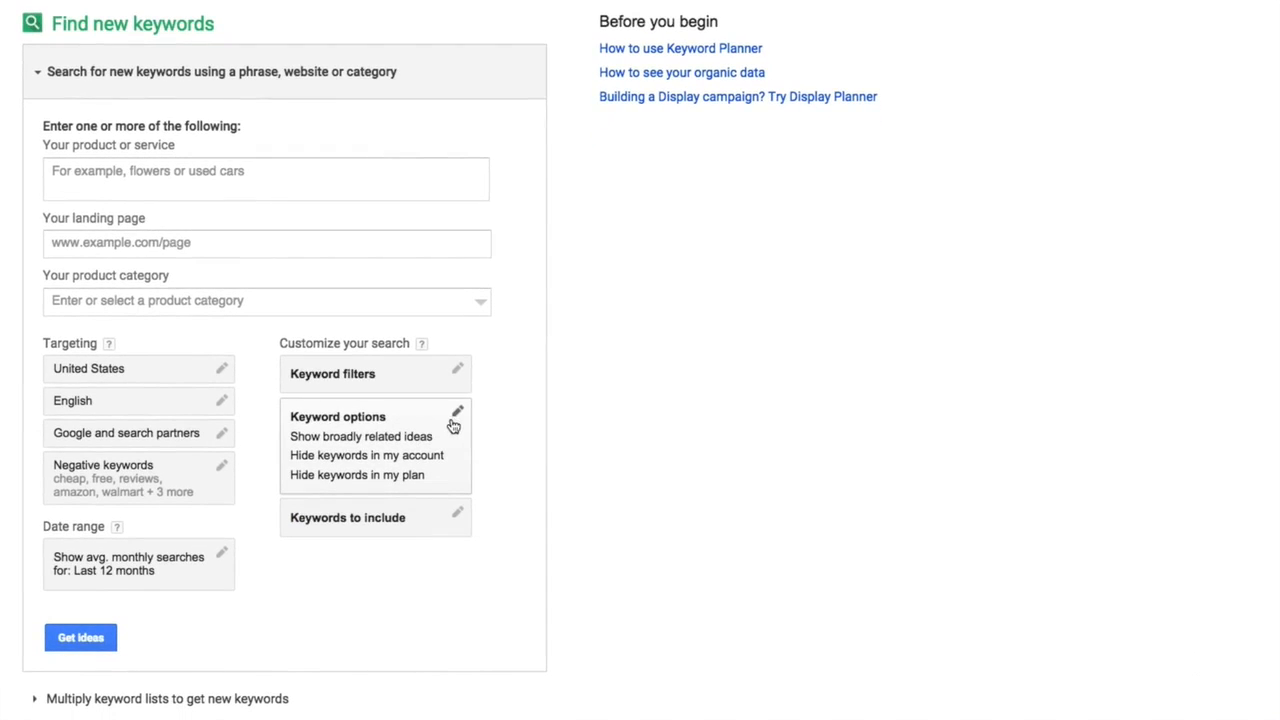
# Turn on showing adult ideas in the keyword options and save the setting
pyautogui.click(457, 416)
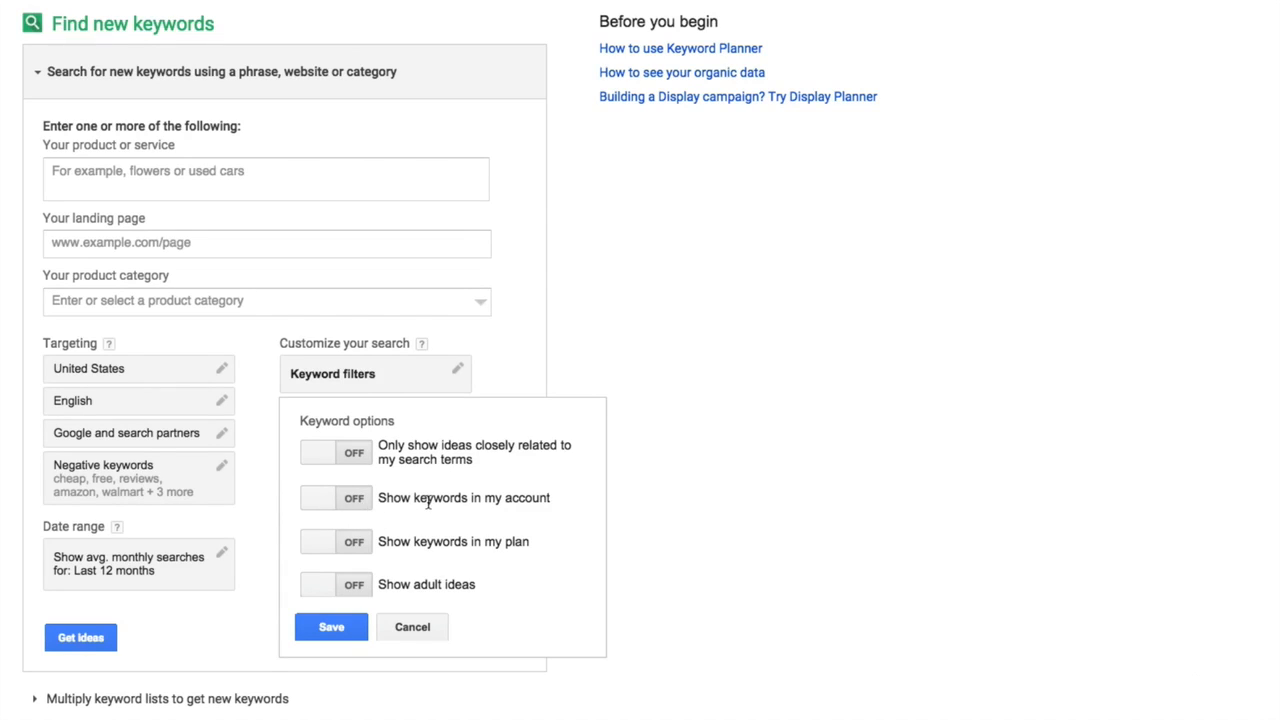
pyautogui.scroll(-1, 496, 504)
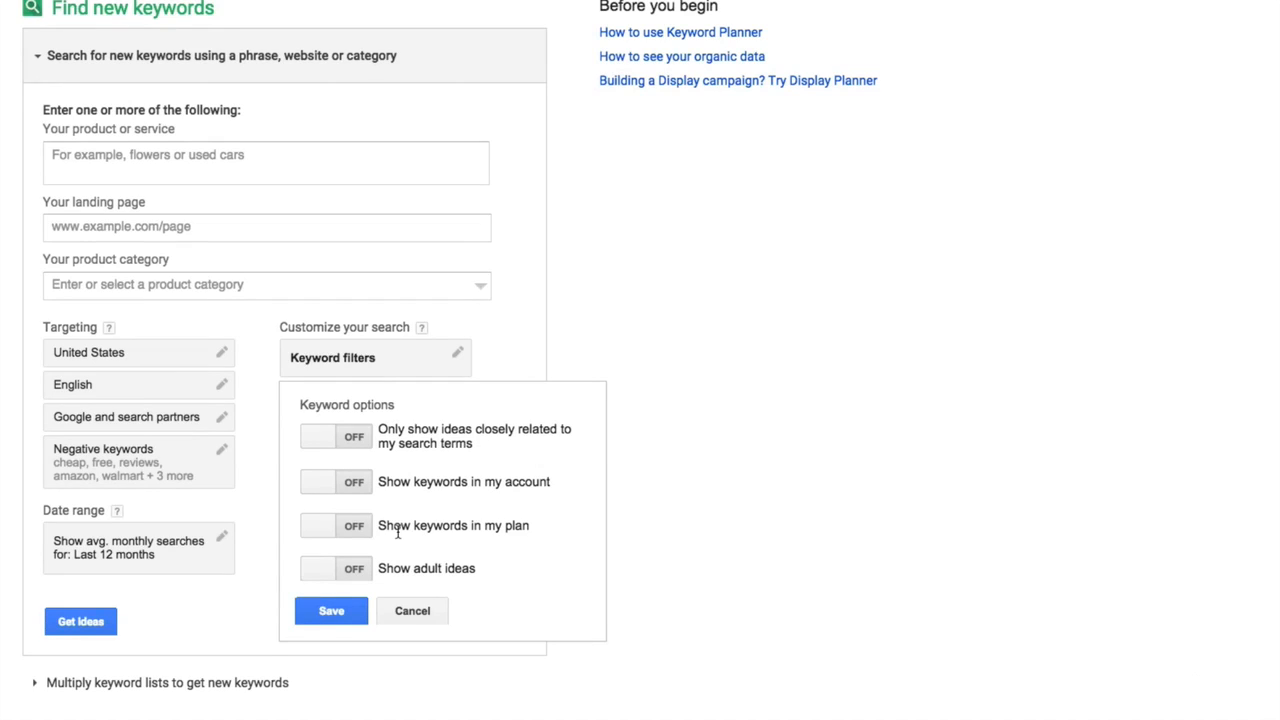
pyautogui.click(313, 571)
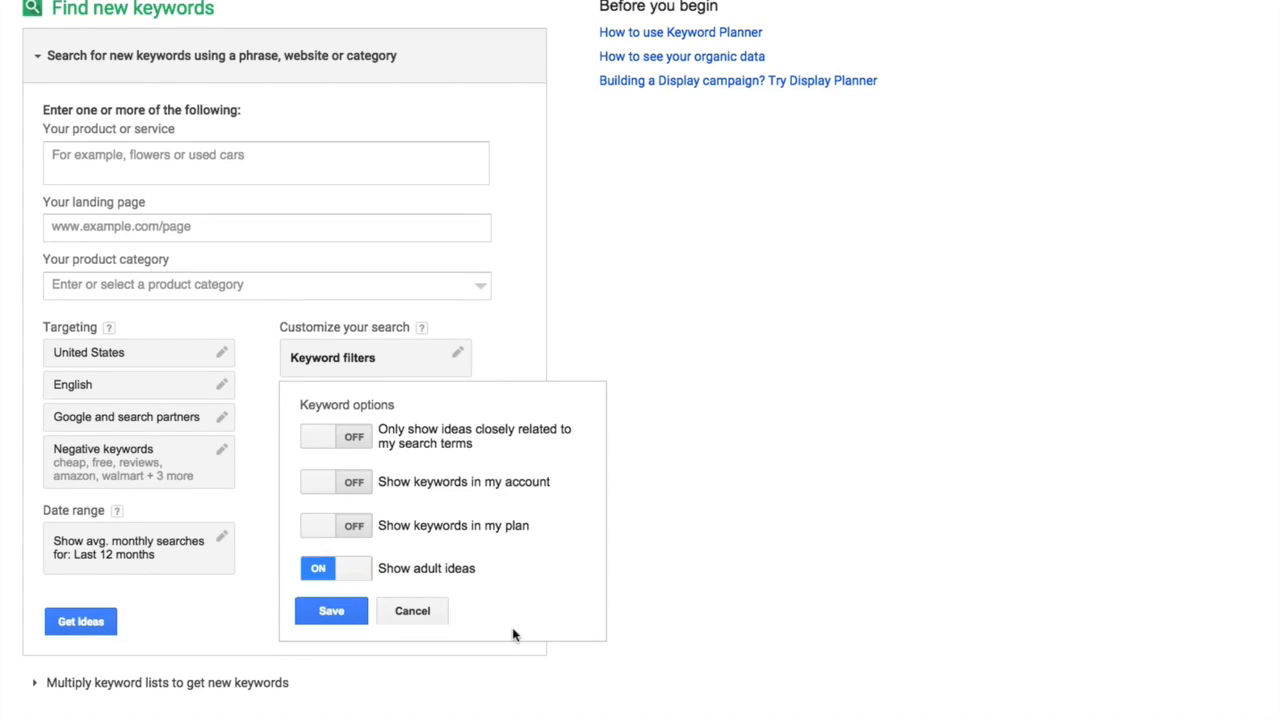
pyautogui.click(352, 619)
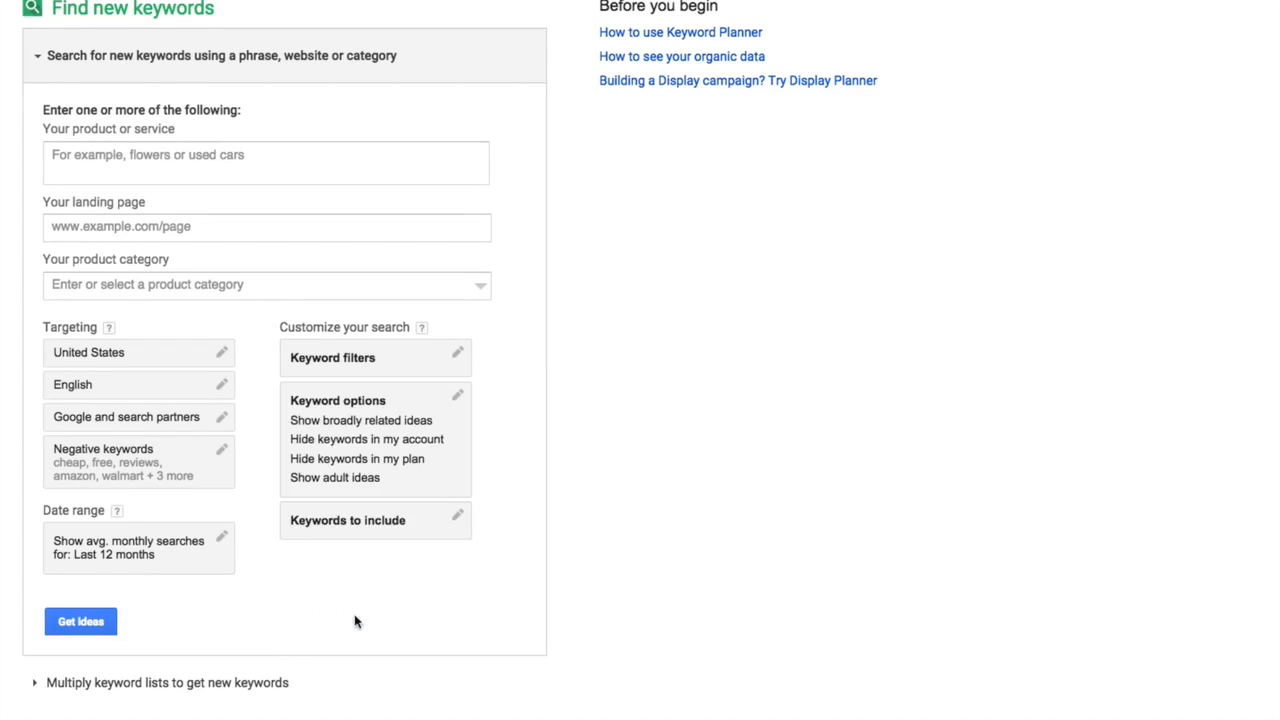
# Restrict the keywords to include to those containing the terms "chair, chairs" and save
pyautogui.click(457, 521)
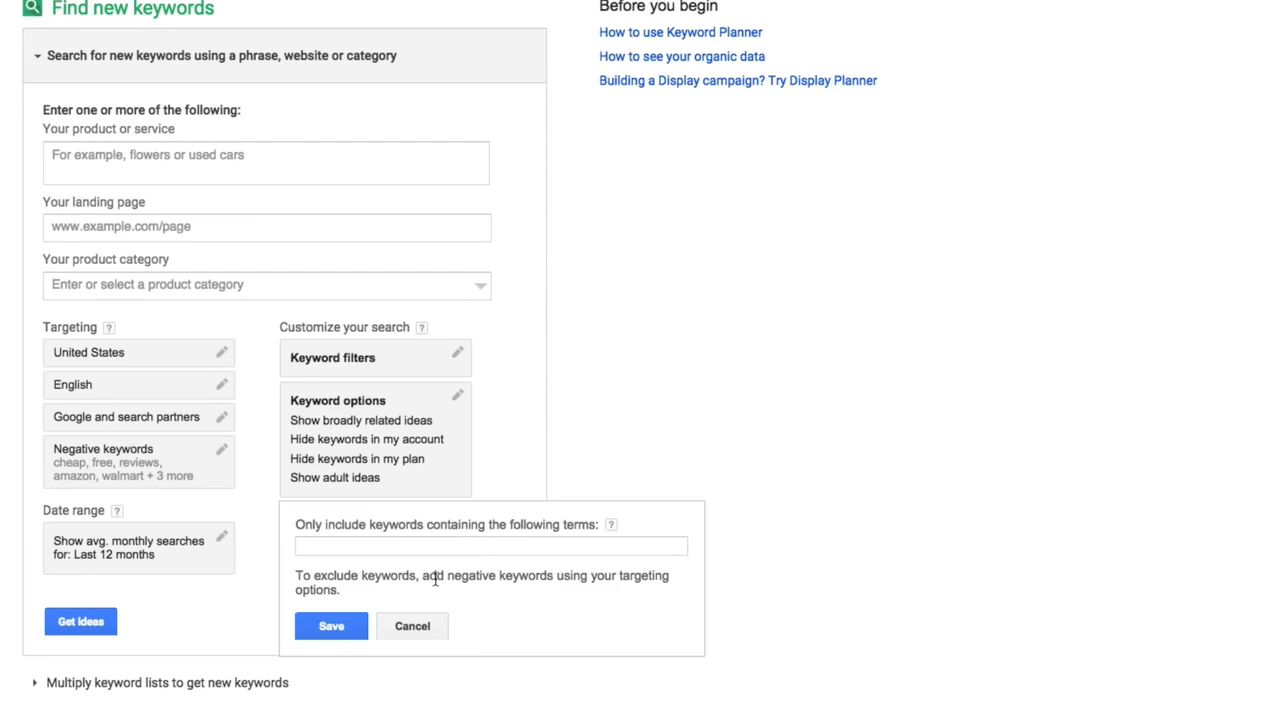
pyautogui.click(422, 544)
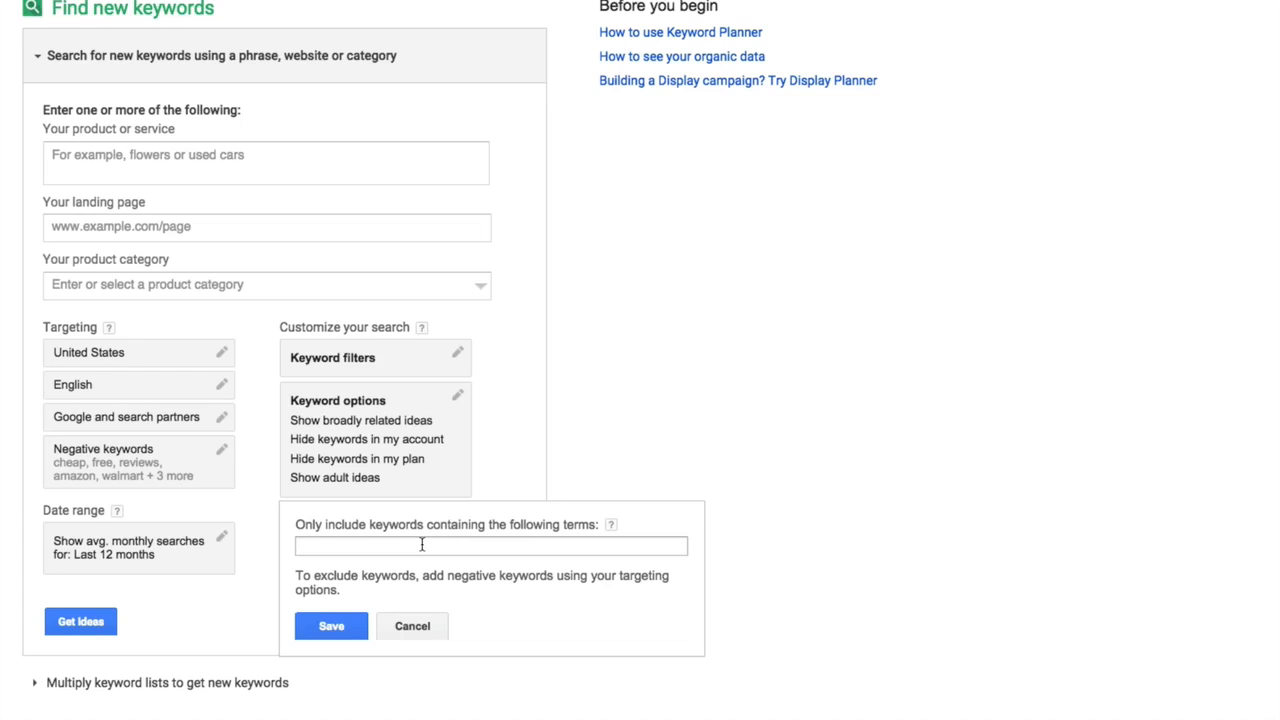
pyautogui.click(422, 544)
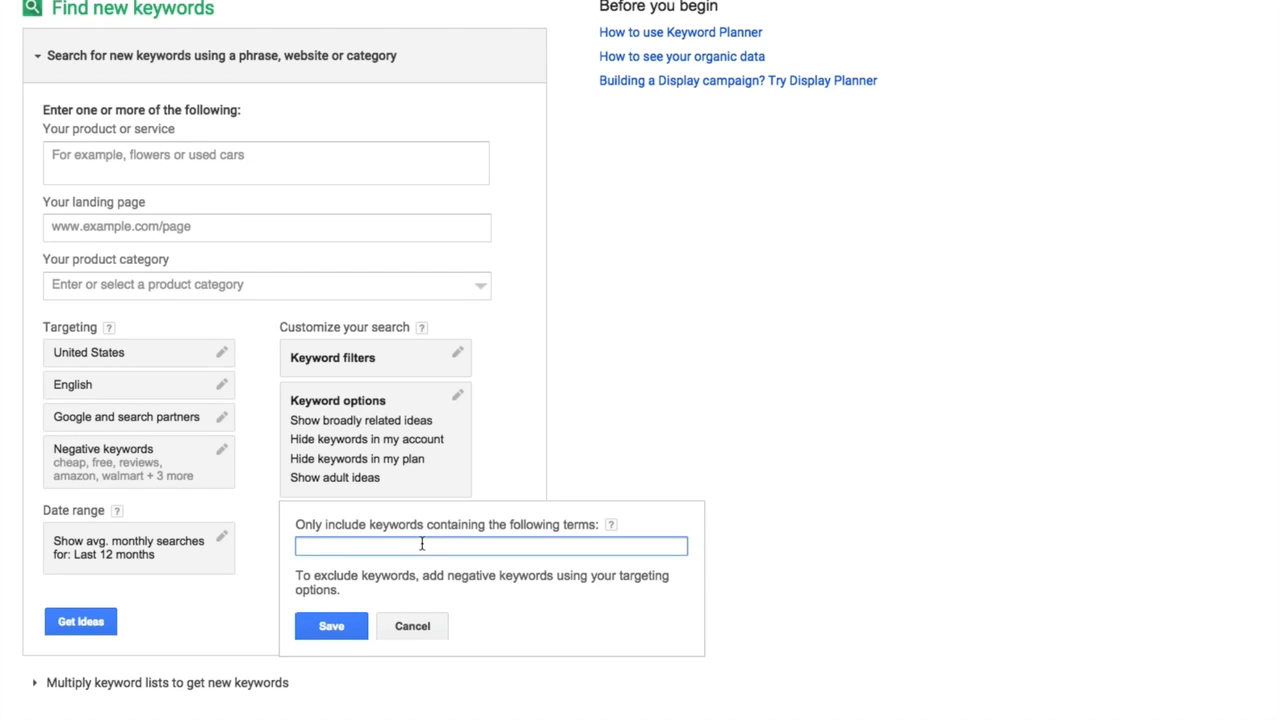
pyautogui.write('chair, chaor')
pyautogui.press('BackSpace')
pyautogui.press('BackSpace')
pyautogui.write('irs')
pyautogui.click(345, 627)
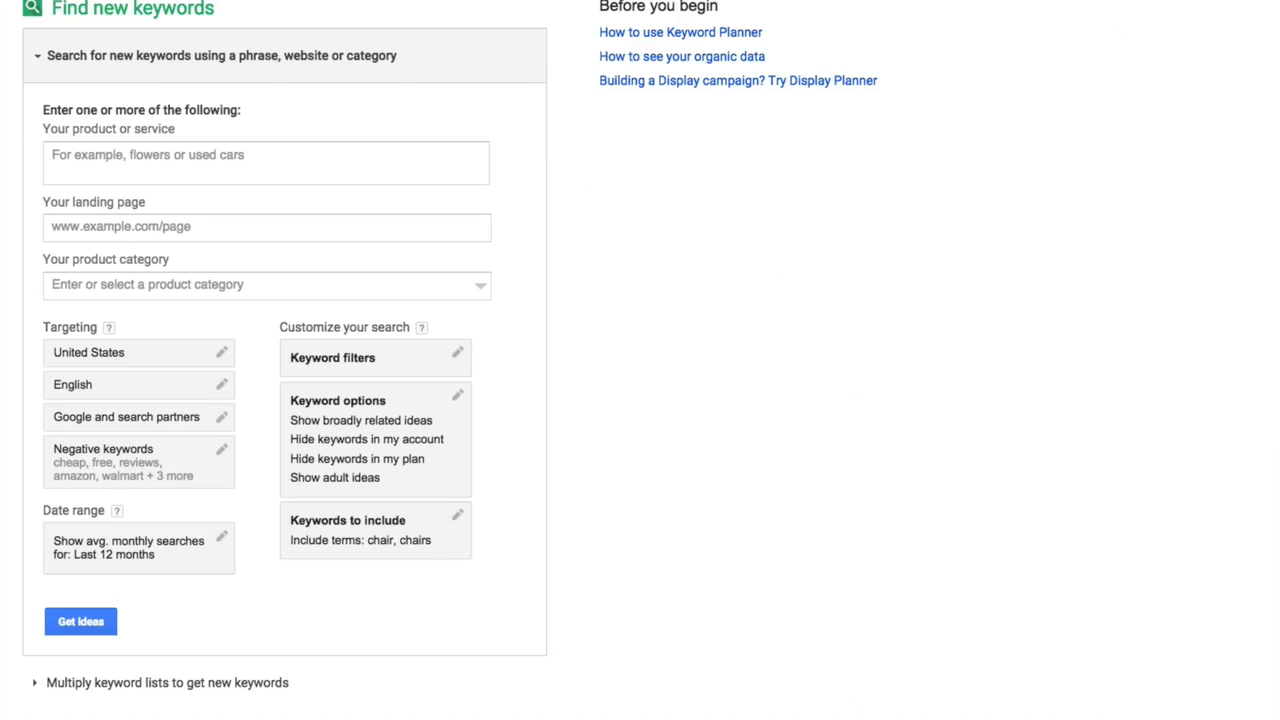
# Enter "Desk Chairs" as the product or service and get the keyword ideas
pyautogui.click(125, 156)
pyautogui.write('Desk Chairs')
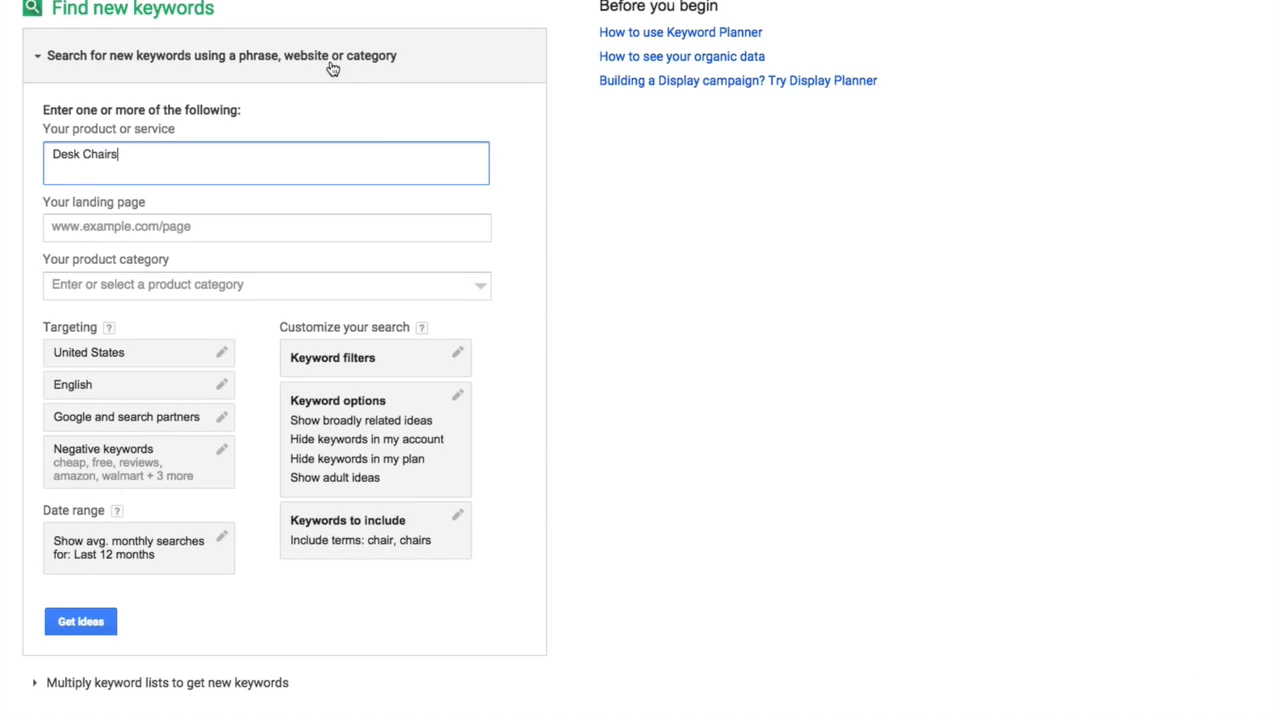
pyautogui.click(80, 622)
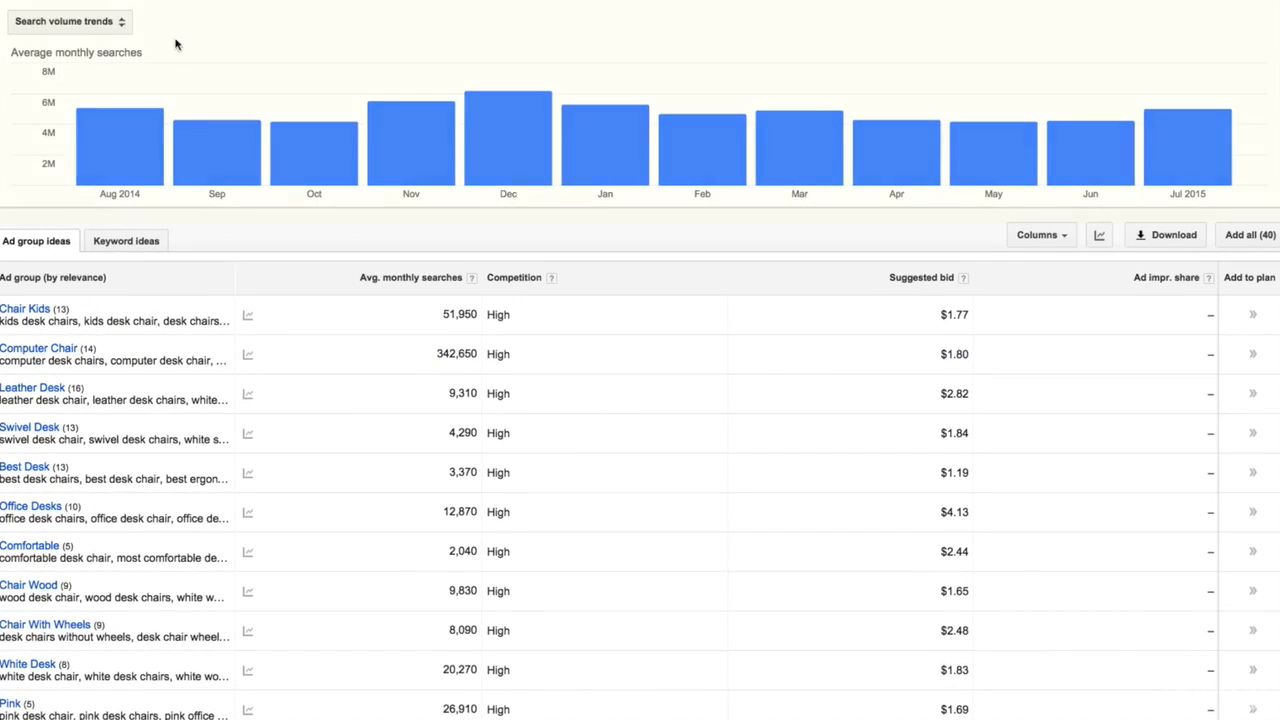
pyautogui.moveTo(513, 159)
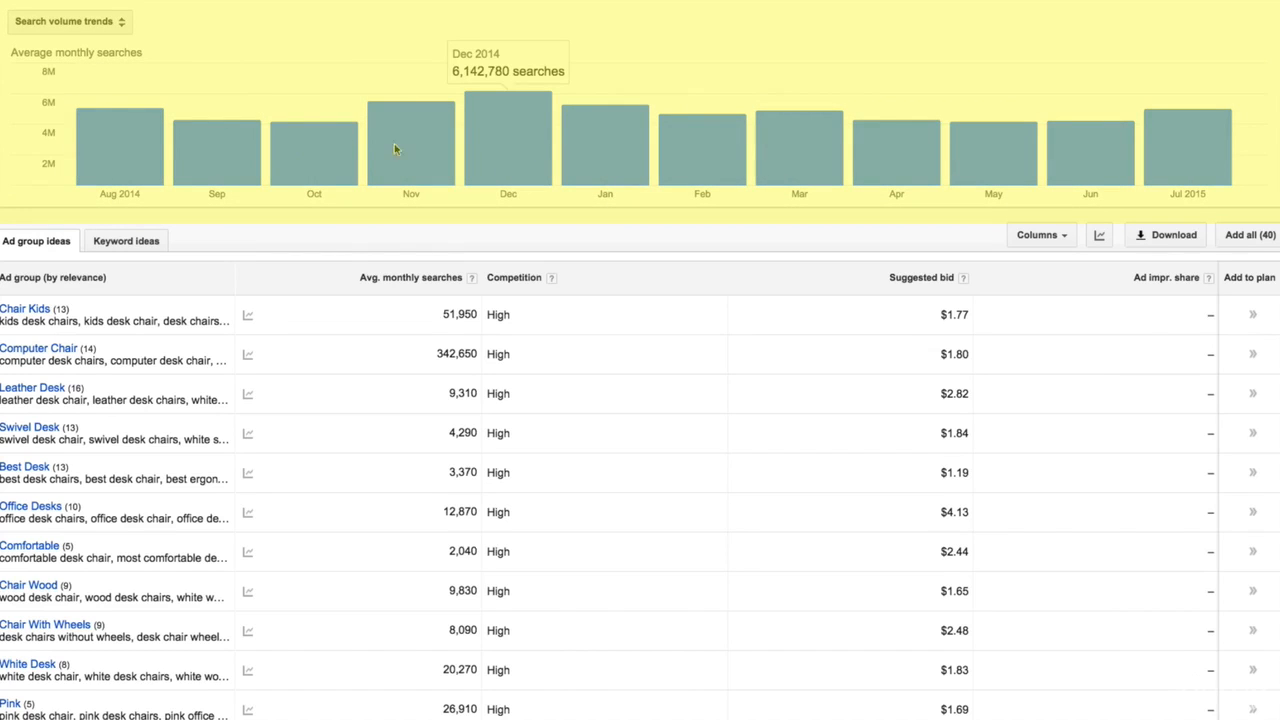
# Examine the average monthly searches chart month by month, comparing search volume from Aug 2014 to Jul 2015
pyautogui.moveTo(130, 158)
pyautogui.moveTo(264, 162)
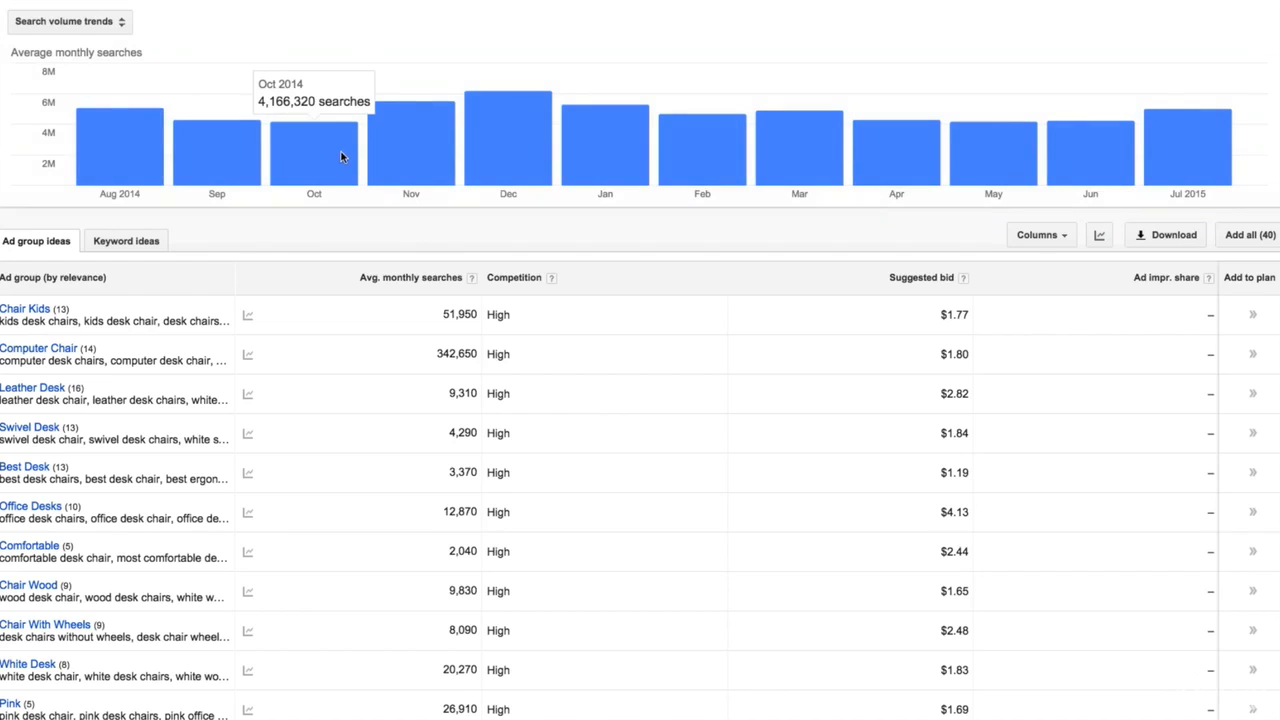
pyautogui.scroll(-5, 505, 455)
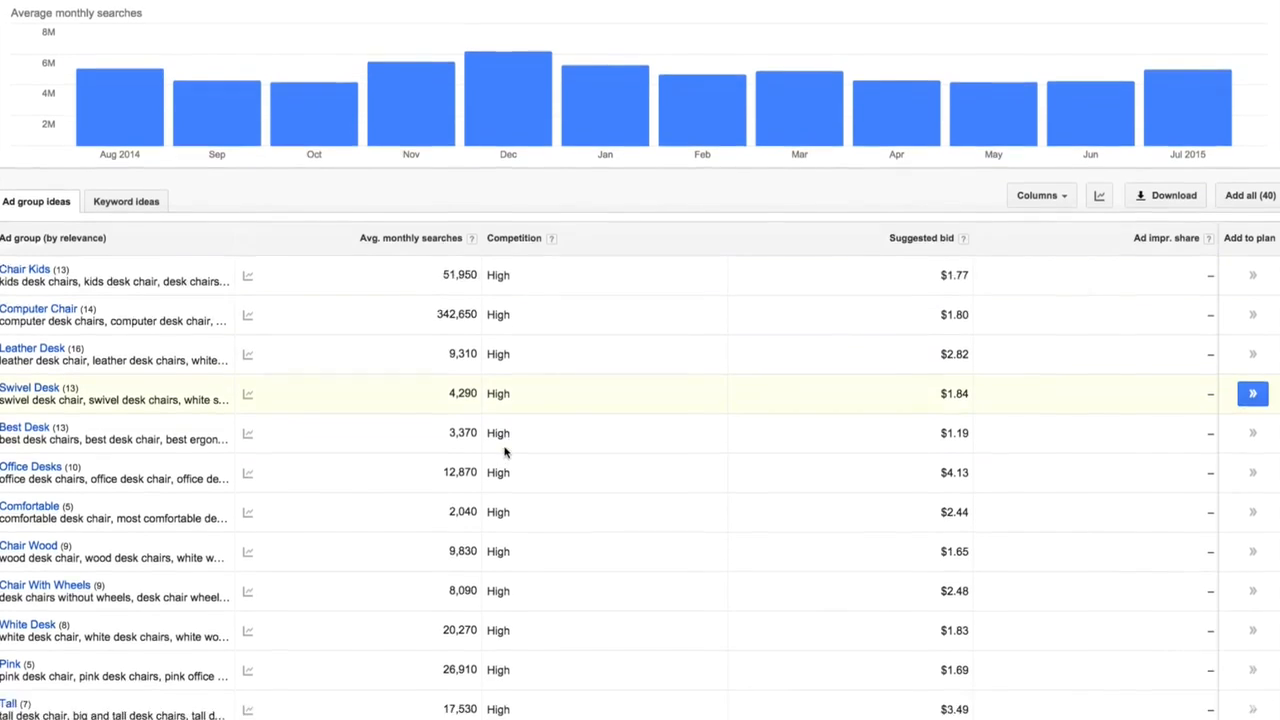
pyautogui.scroll(5, 505, 452)
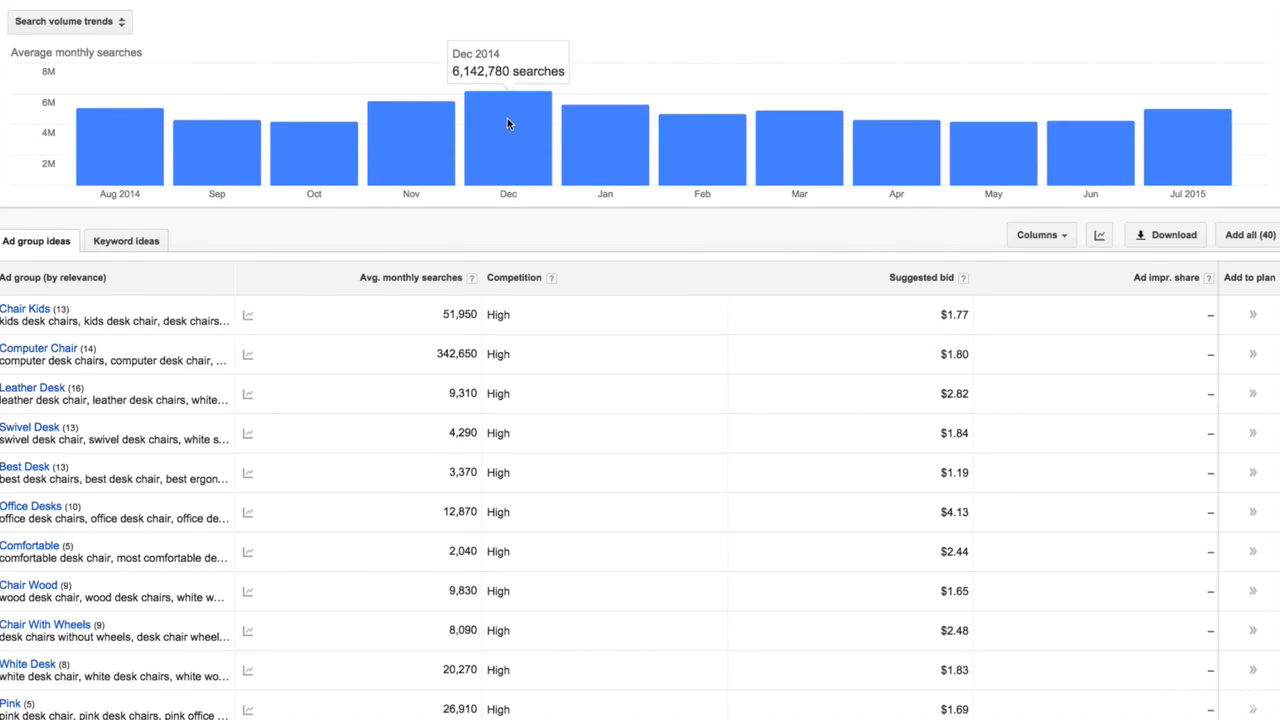
pyautogui.moveTo(1173, 152)
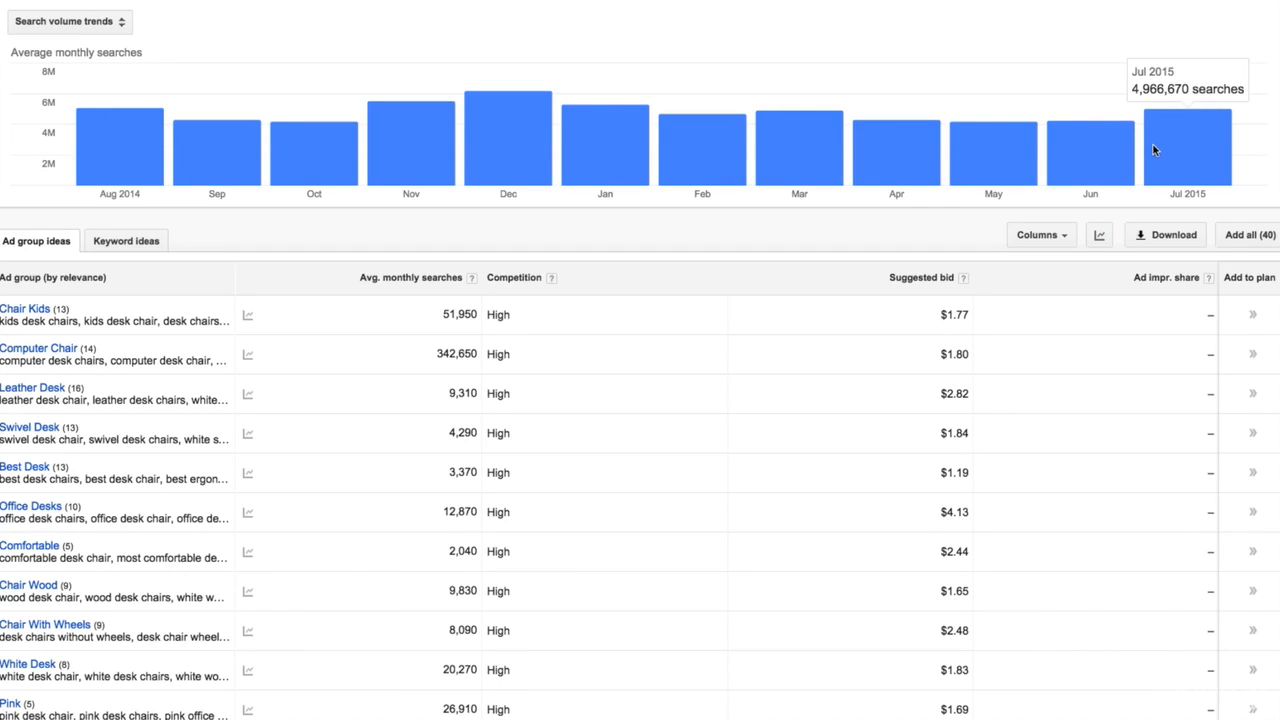
pyautogui.moveTo(989, 151)
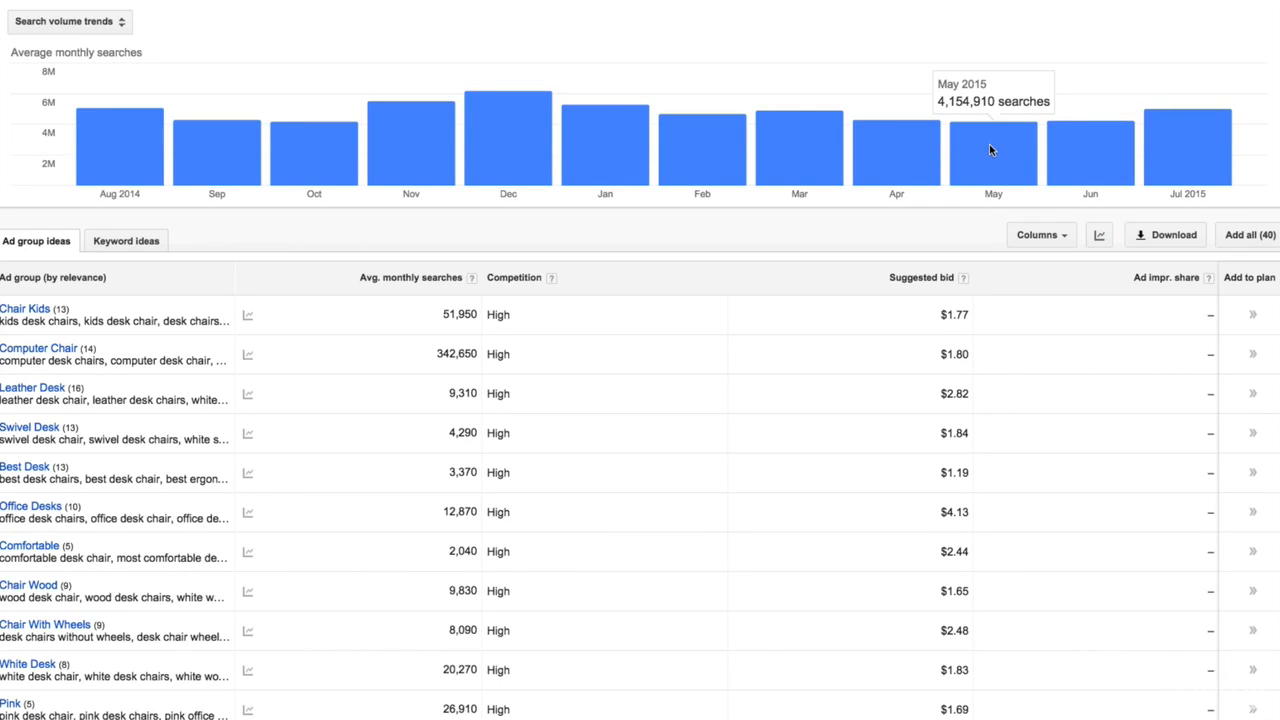
pyautogui.moveTo(324, 153)
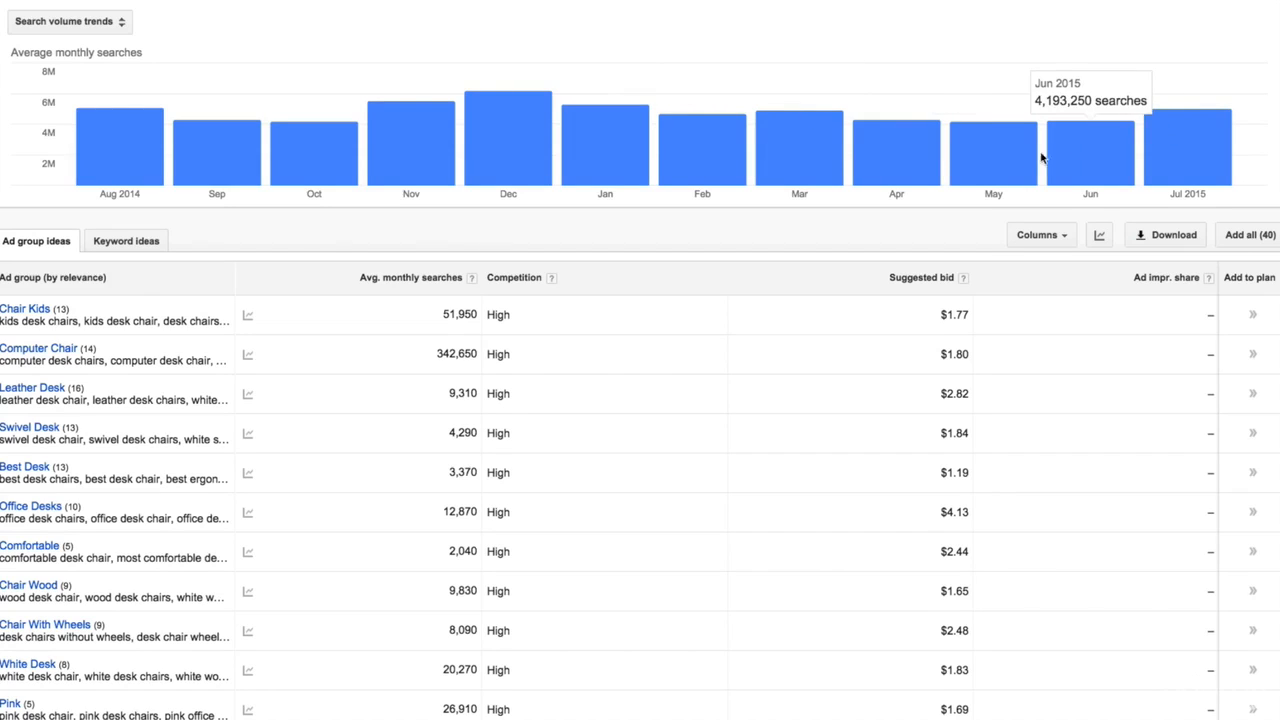
pyautogui.moveTo(870, 147)
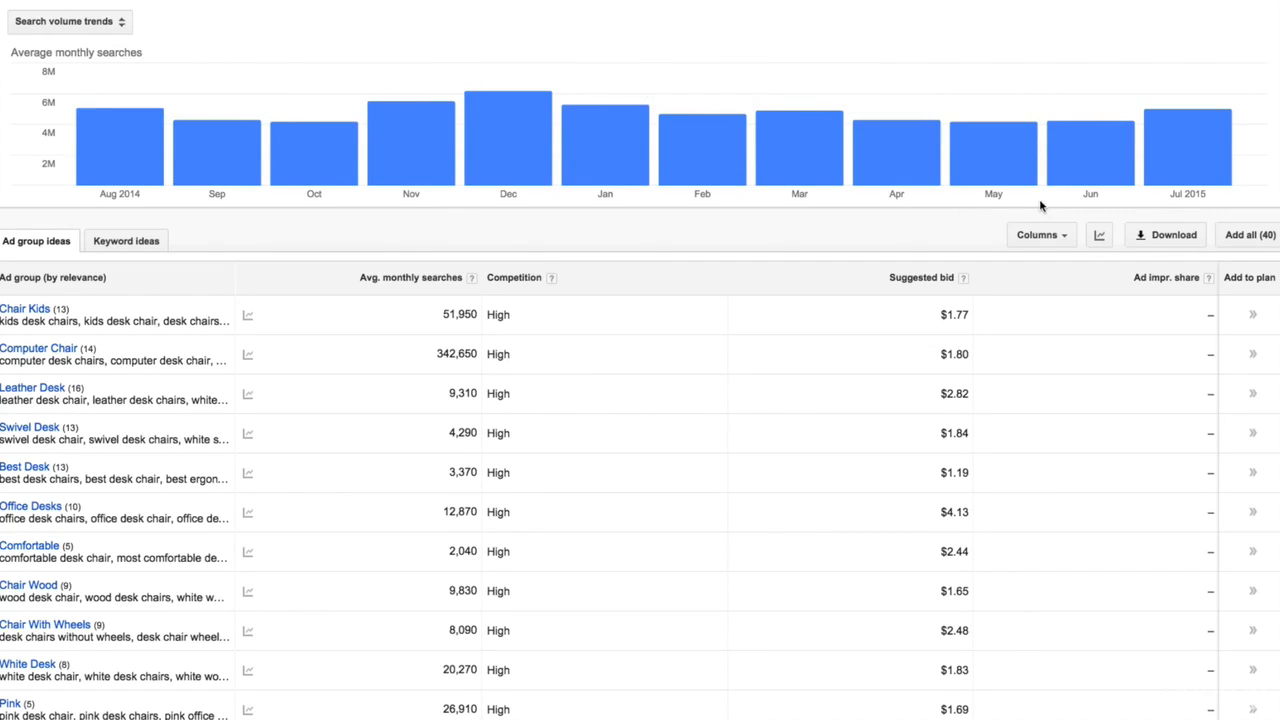
pyautogui.moveTo(797, 170)
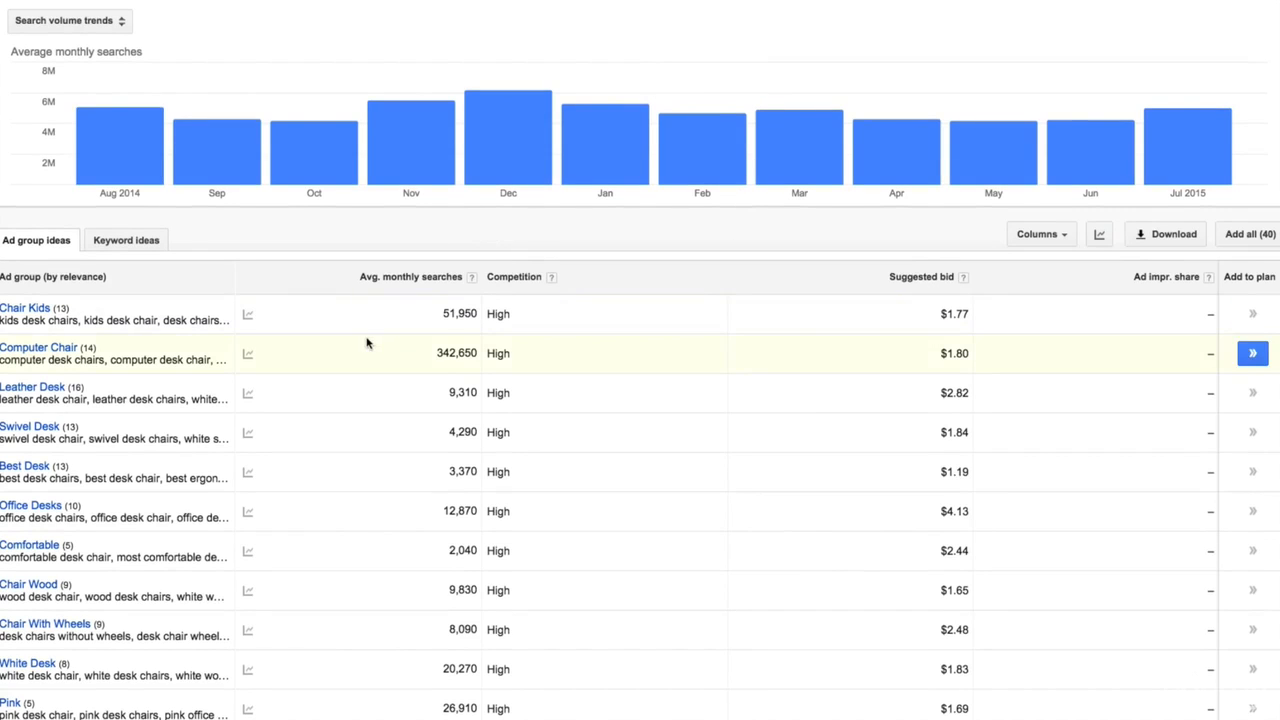
# Review the ad group ideas for desk chairs, checking their average monthly searches and competition levels
pyautogui.scroll(-1, 311, 341)
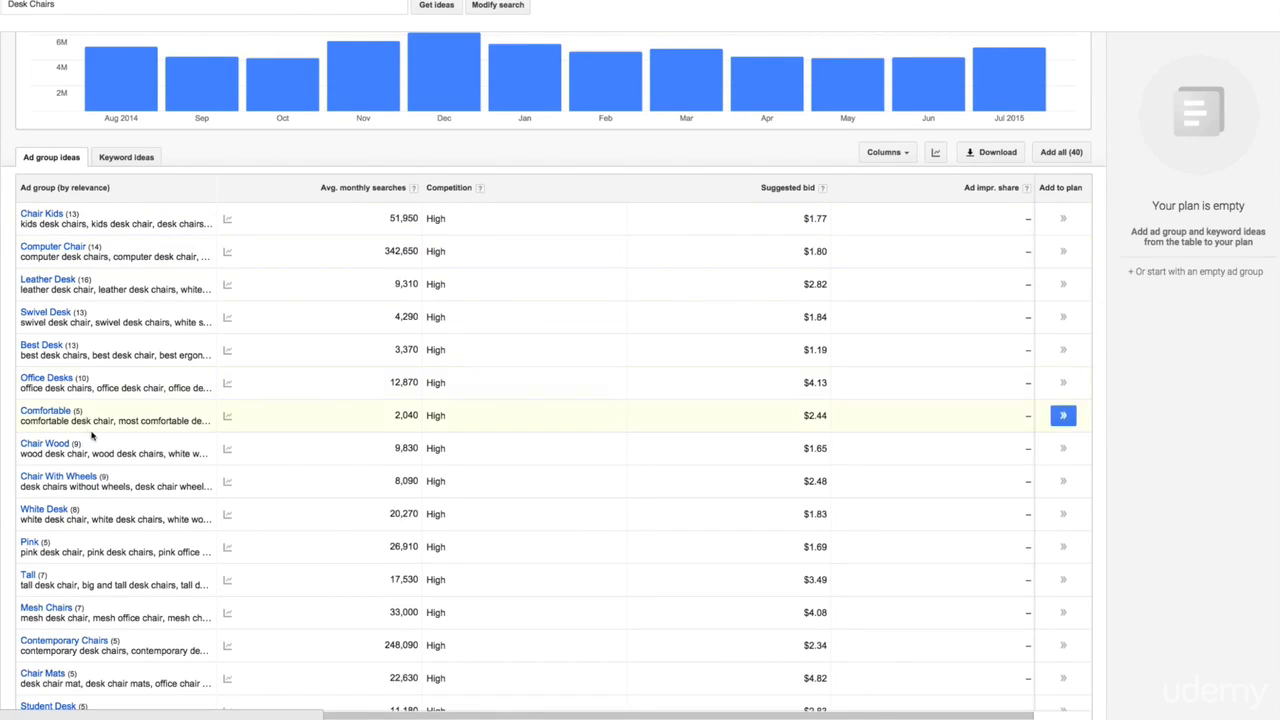
pyautogui.scroll(-1, 108, 318)
pyautogui.scroll(1, 108, 318)
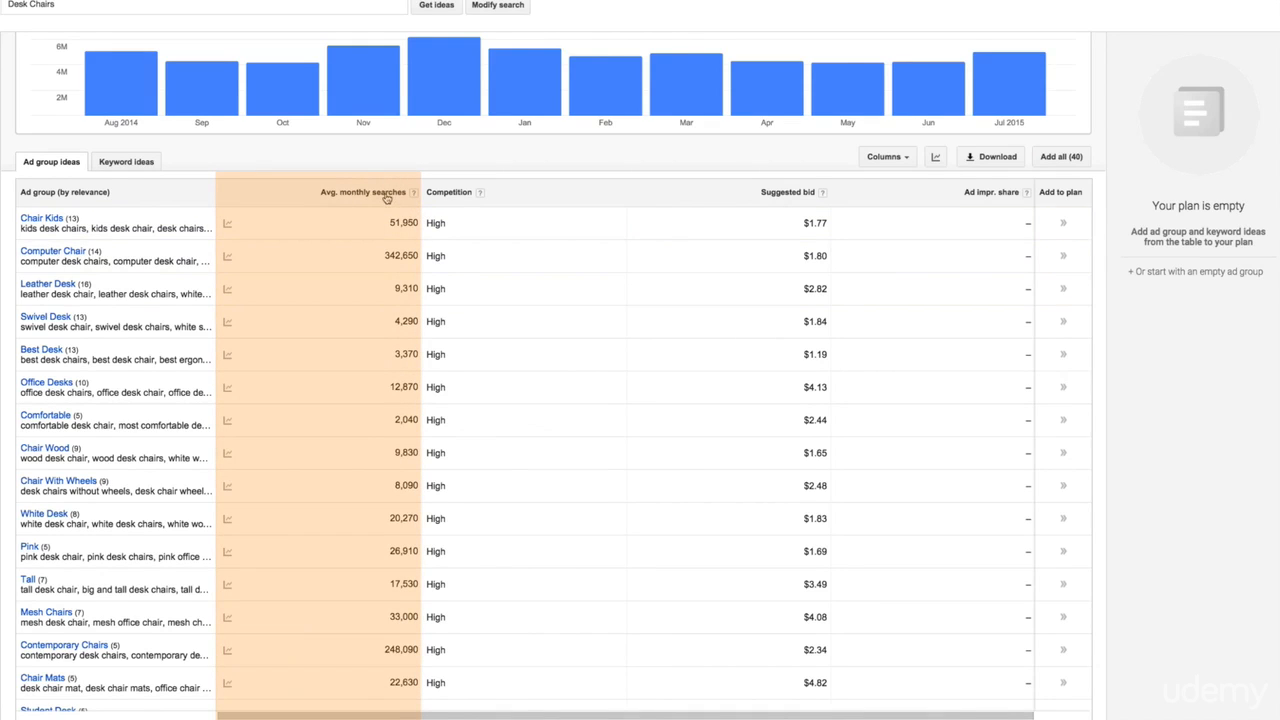
pyautogui.moveTo(389, 222); pyautogui.dragTo(416, 224)
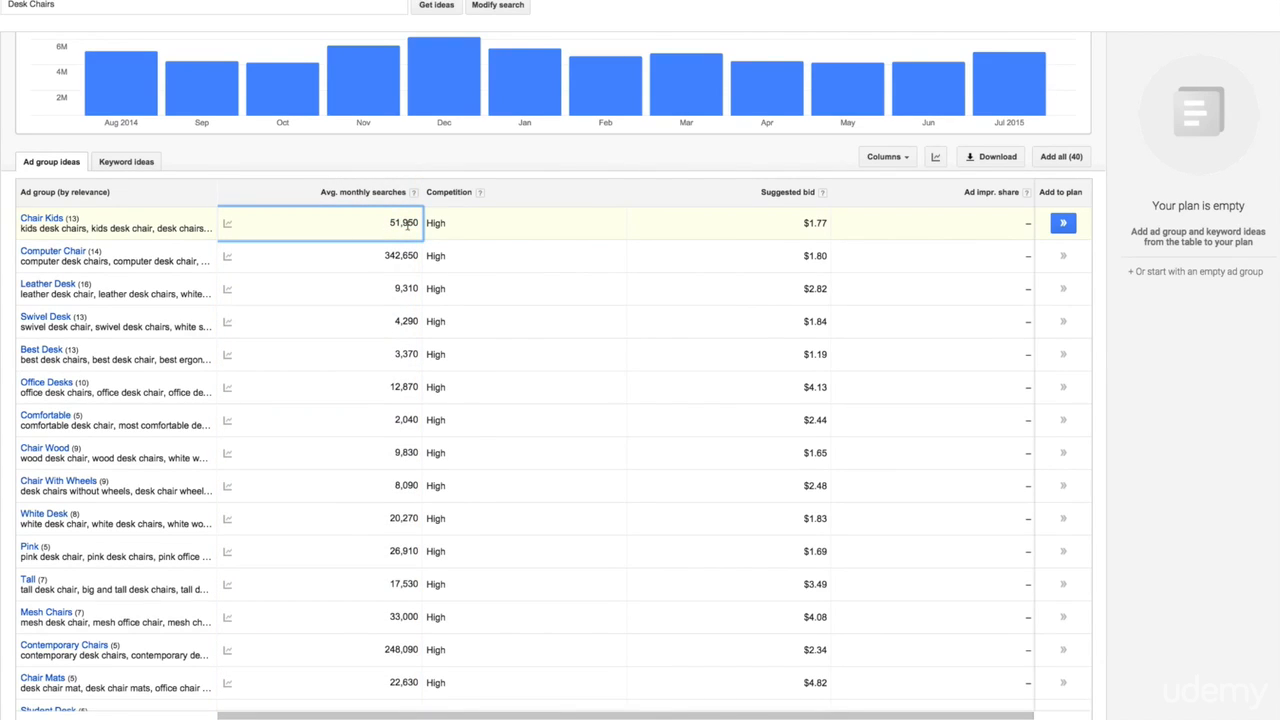
pyautogui.click(466, 227)
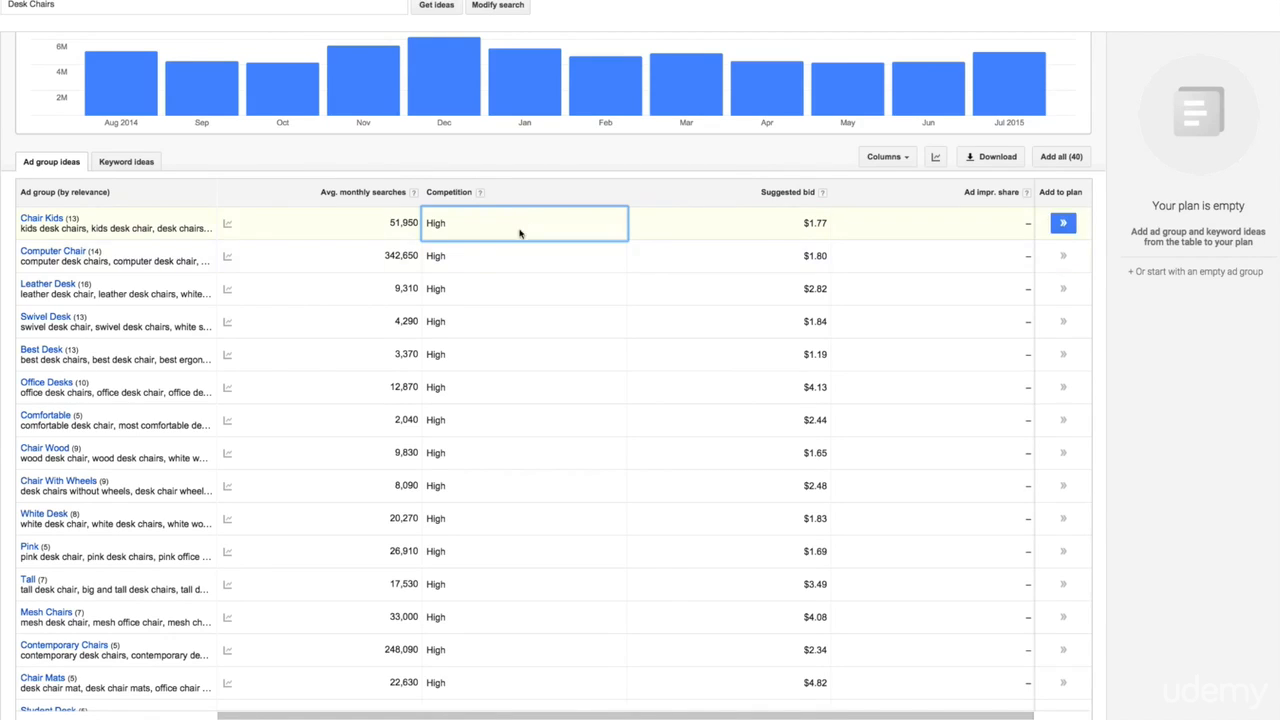
pyautogui.scroll(-5, 538, 374)
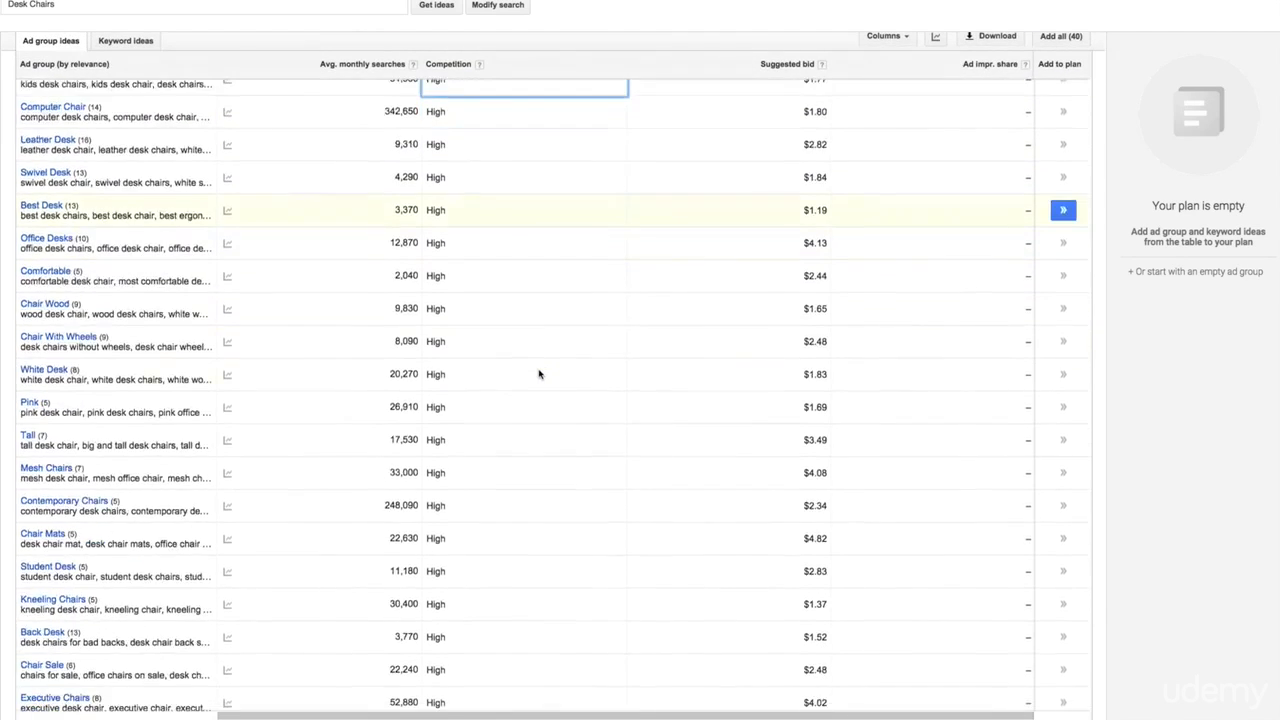
pyautogui.scroll(-3, 538, 374)
# Examine the suggested bids across the ad group ideas, starting with the Chair Kids group
pyautogui.scroll(8, 540, 371)
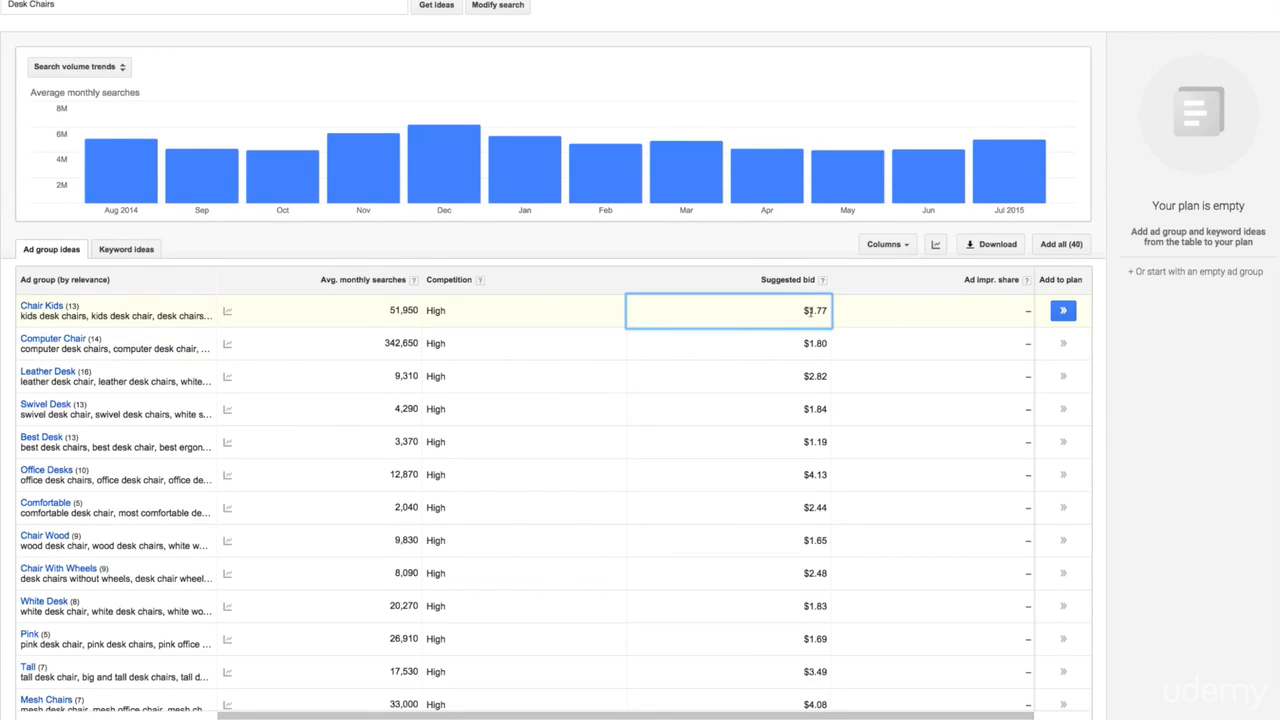
pyautogui.moveTo(803, 311); pyautogui.dragTo(828, 312)
pyautogui.scroll(-5, 786, 379)
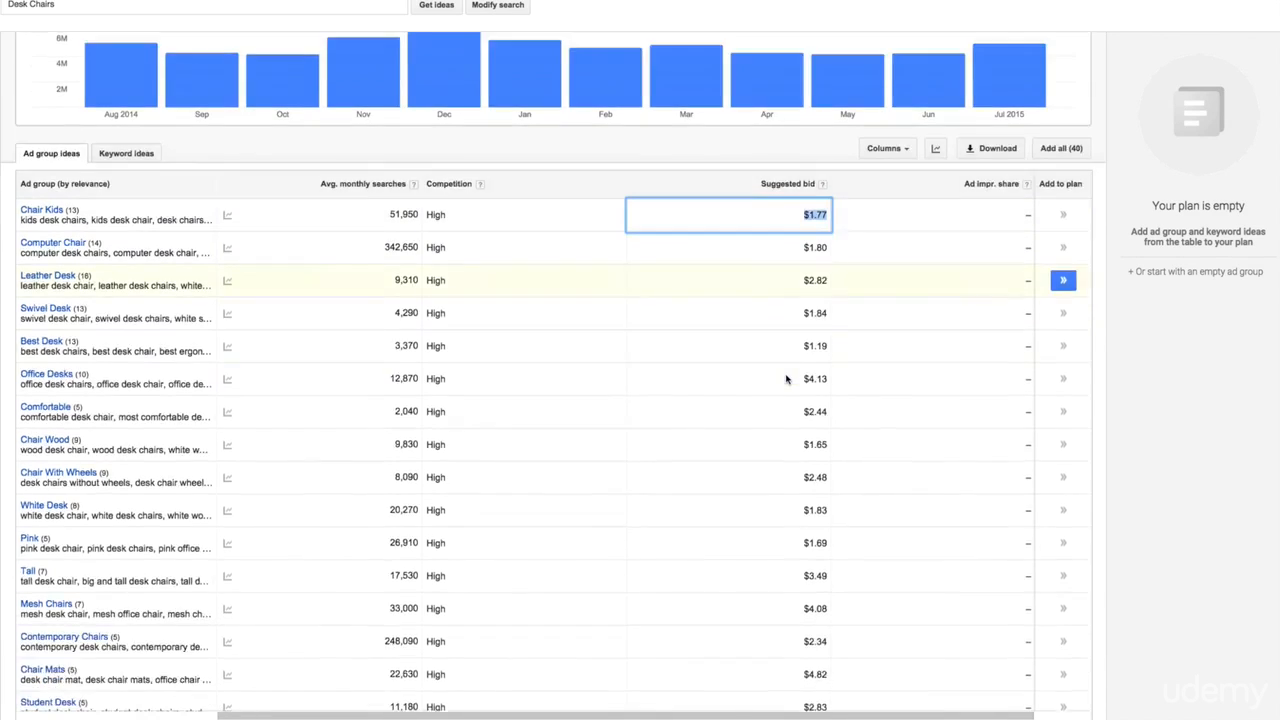
pyautogui.scroll(-3, 786, 379)
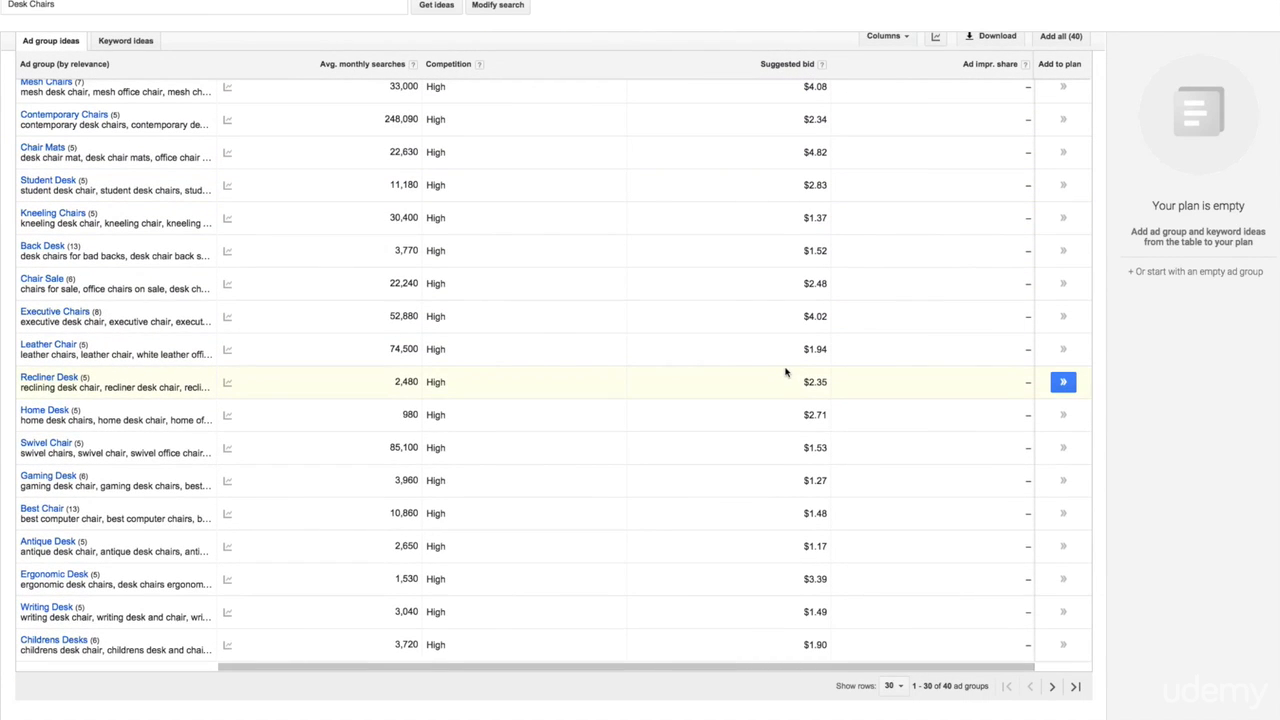
pyautogui.scroll(6, 789, 374)
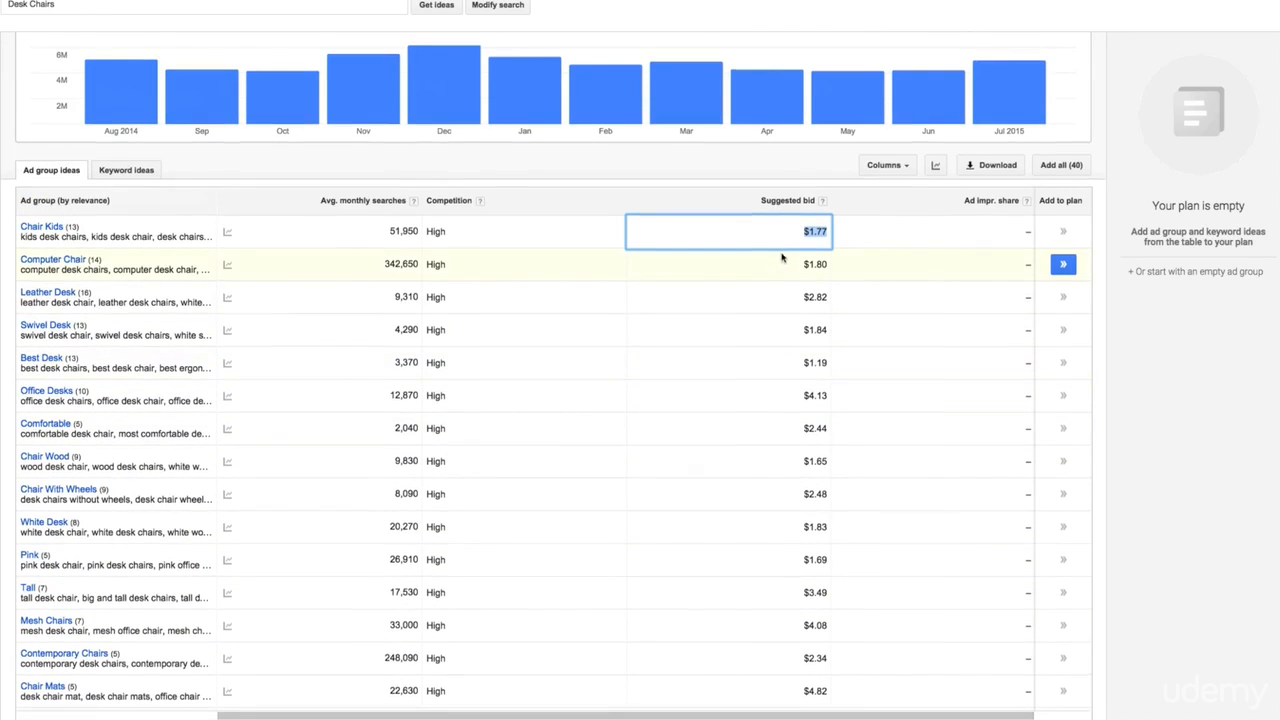
pyautogui.click(783, 234)
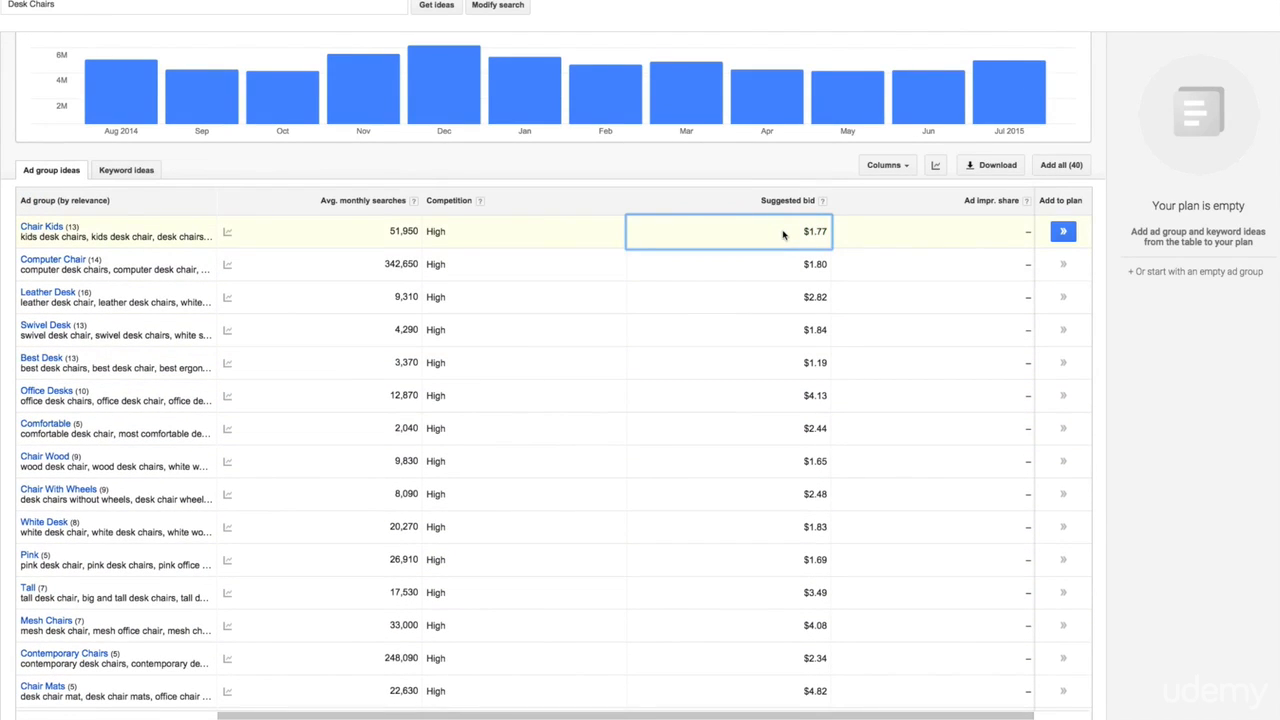
pyautogui.scroll(1, 784, 234)
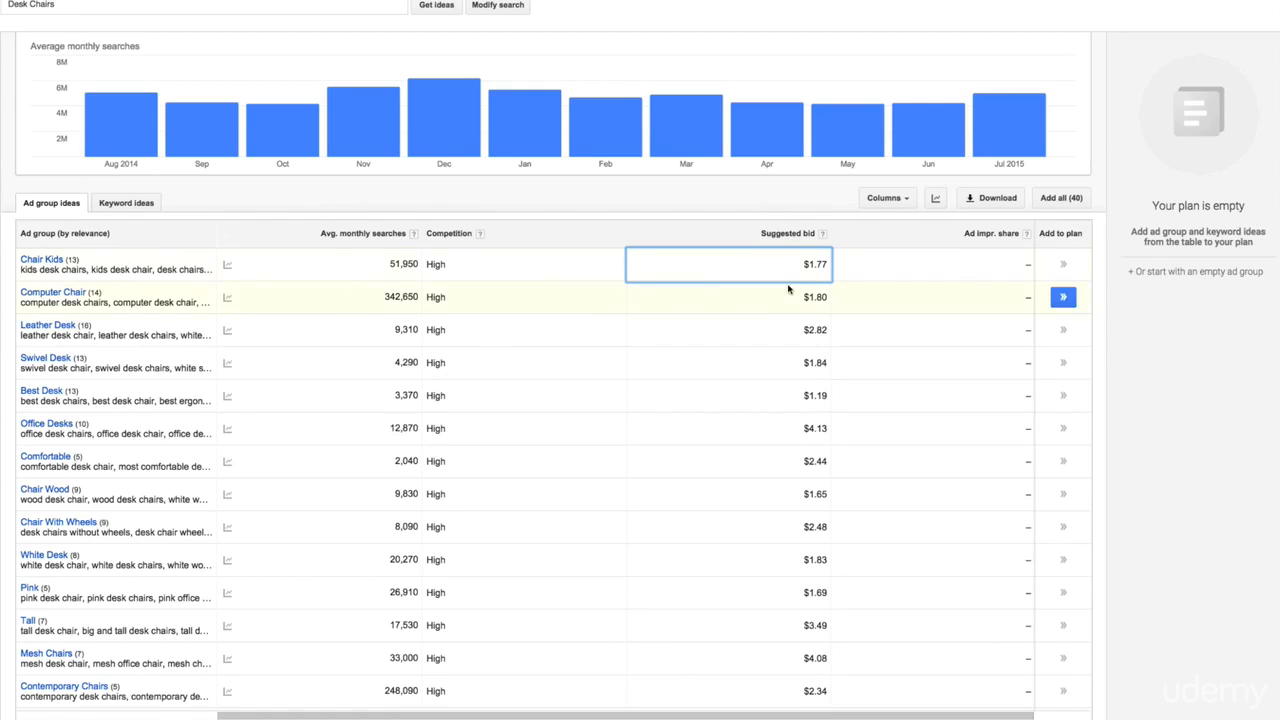
pyautogui.scroll(-1, 800, 310)
pyautogui.scroll(2, 800, 310)
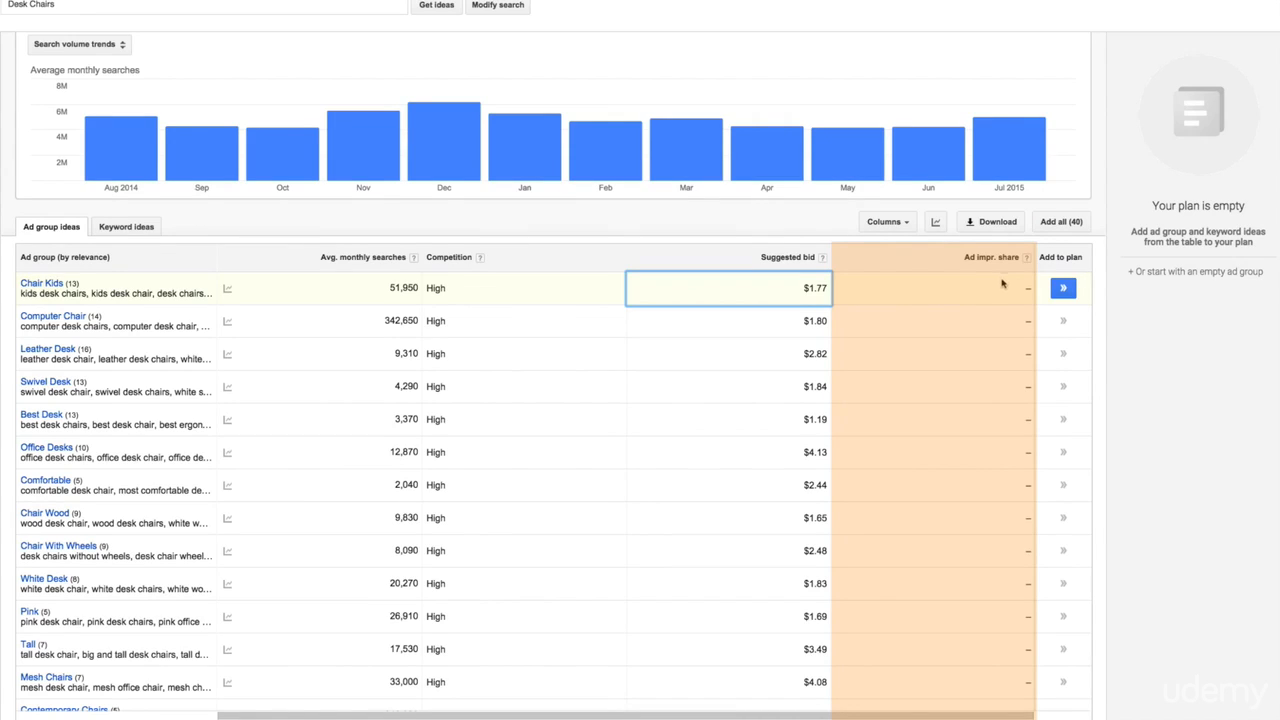
# Check the ad impression share of the ad group ideas and look through the rest of the listed groups
pyautogui.scroll(-8, 972, 370)
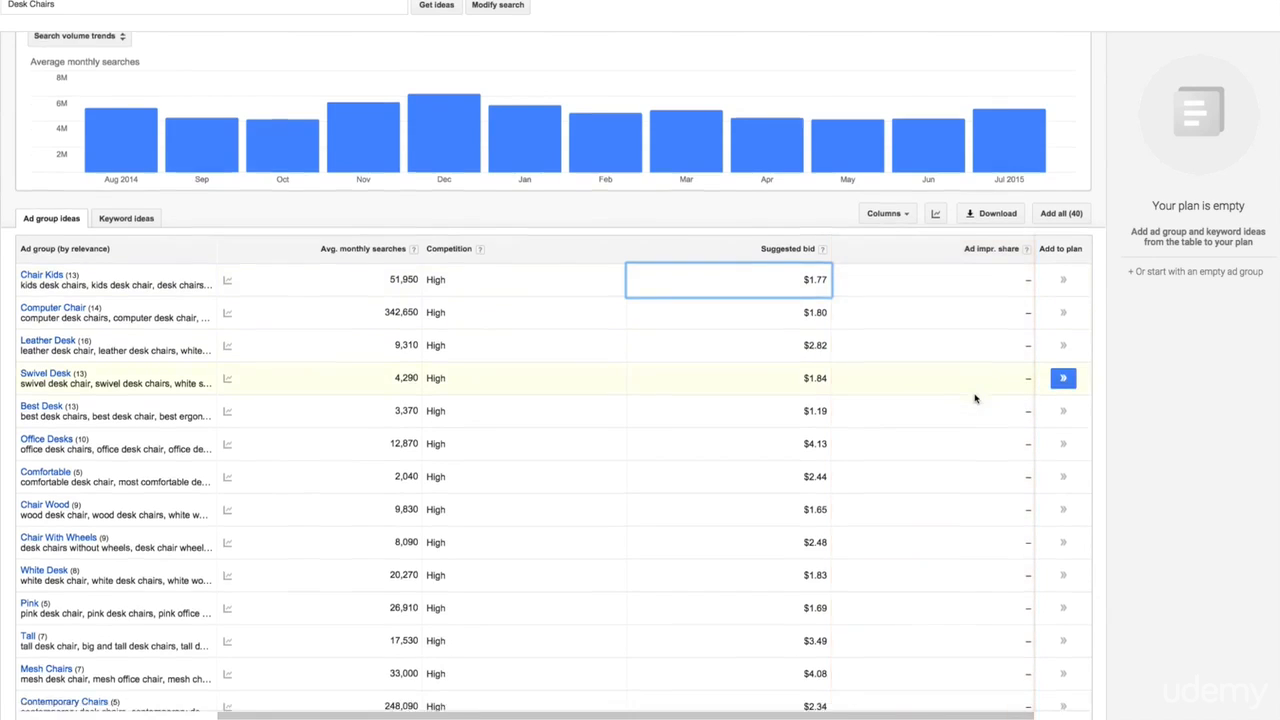
pyautogui.scroll(8, 975, 389)
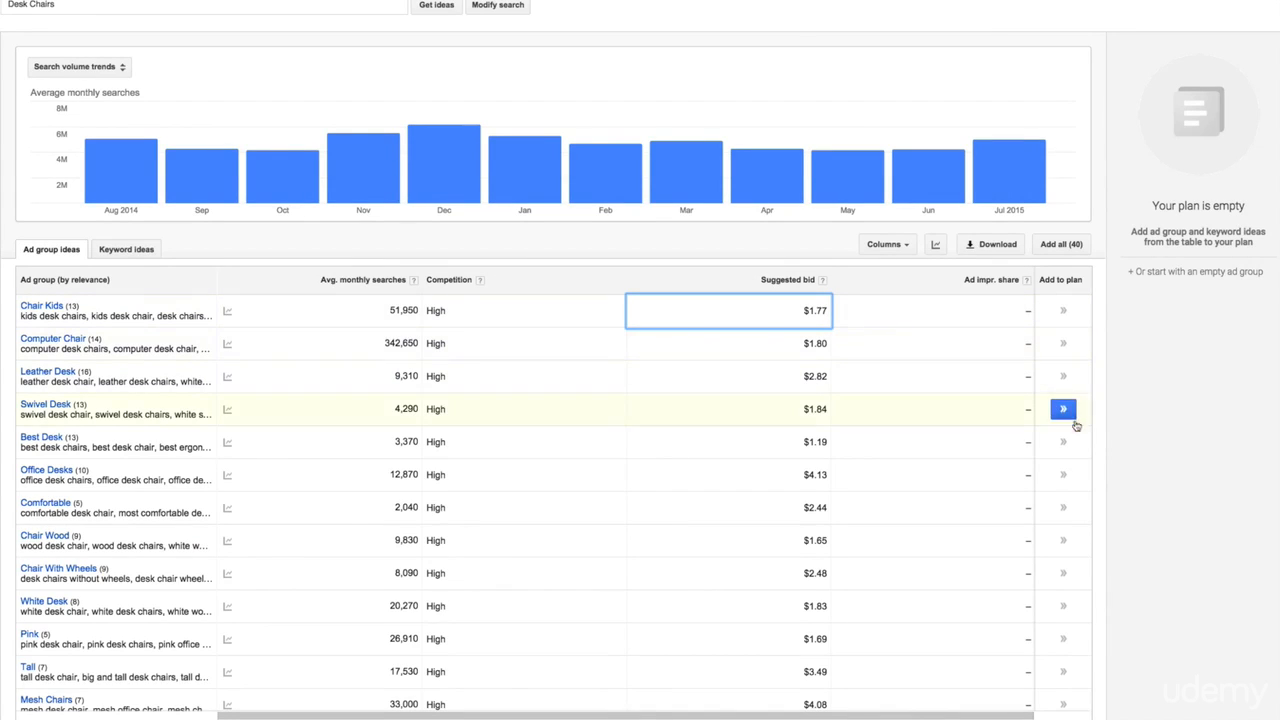
pyautogui.scroll(-6, 815, 436)
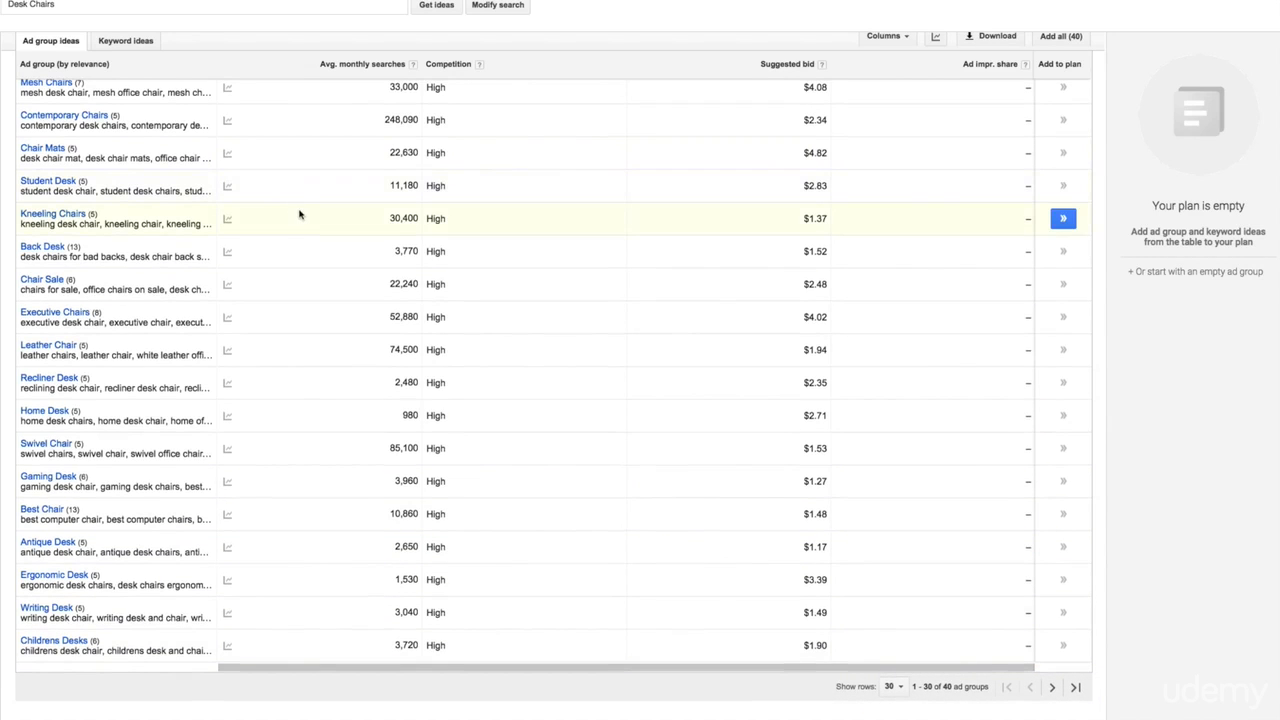
pyautogui.scroll(5, 300, 214)
pyautogui.scroll(4, 305, 217)
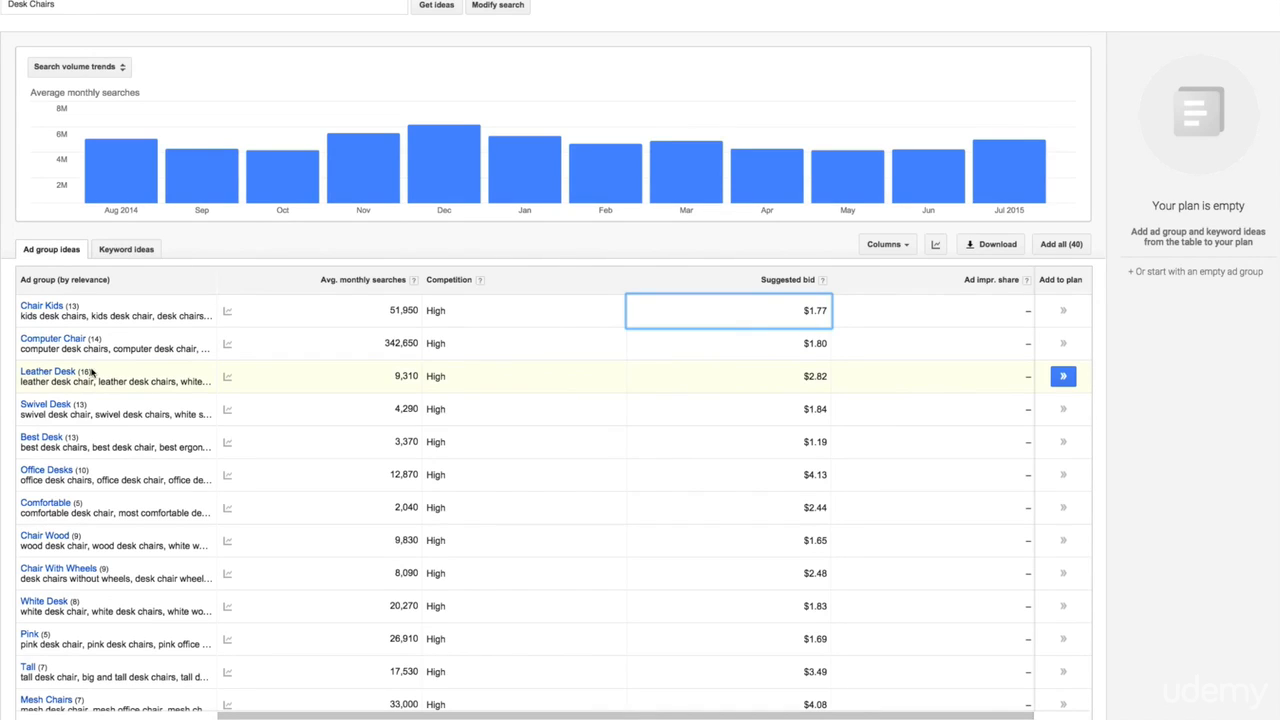
# Show the keyword ideas and examine the searches, competition and suggested bid for the search term "desk chairs"
pyautogui.click(136, 255)
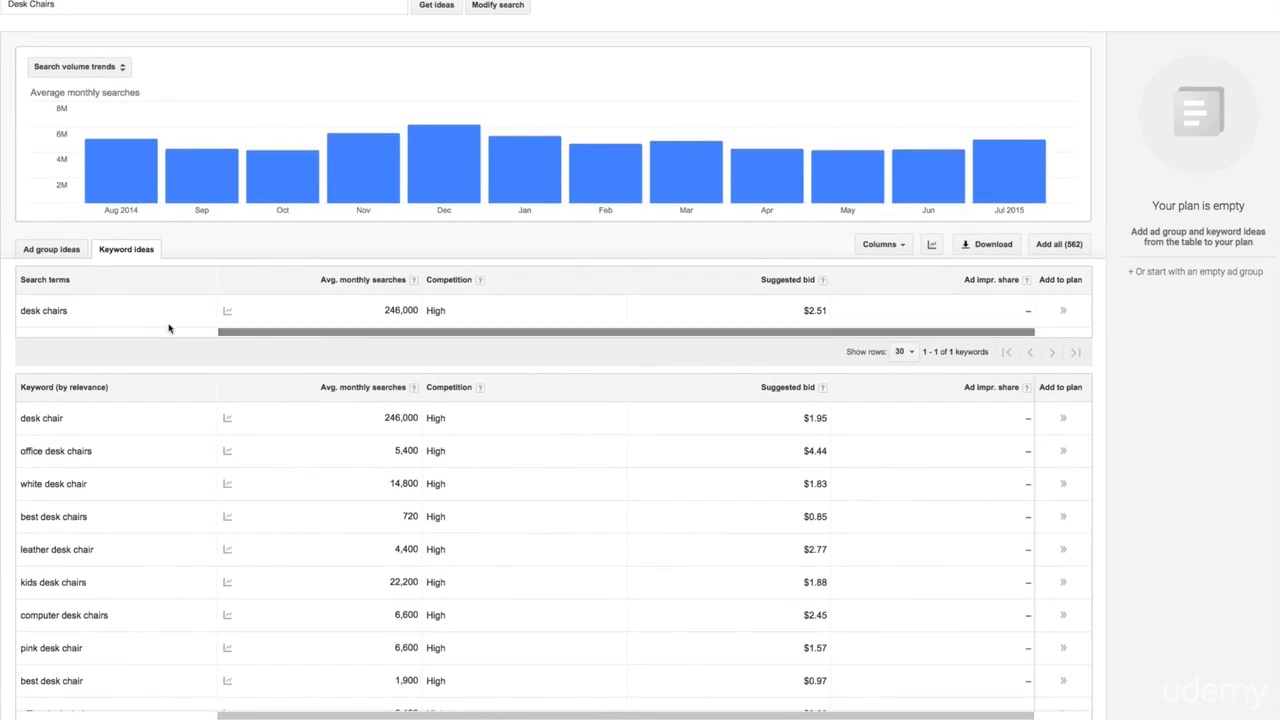
pyautogui.moveTo(82, 314); pyautogui.dragTo(21, 313)
pyautogui.click(98, 318)
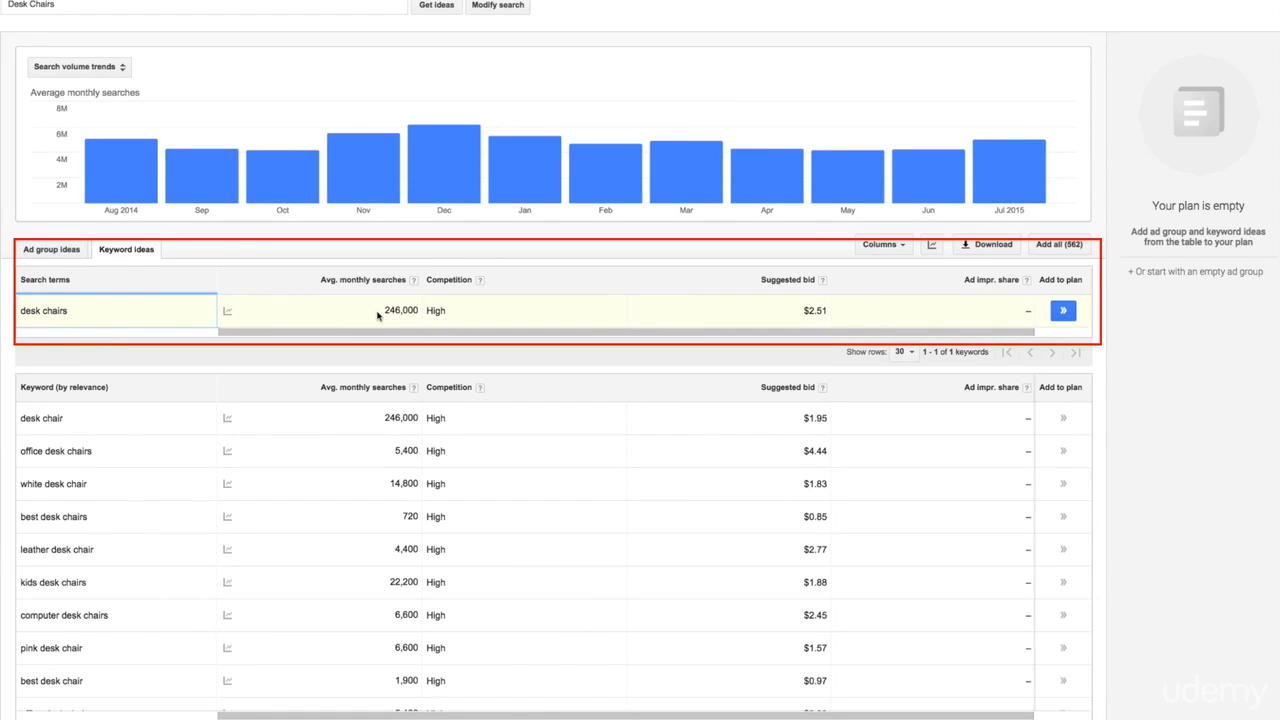
pyautogui.click(504, 316)
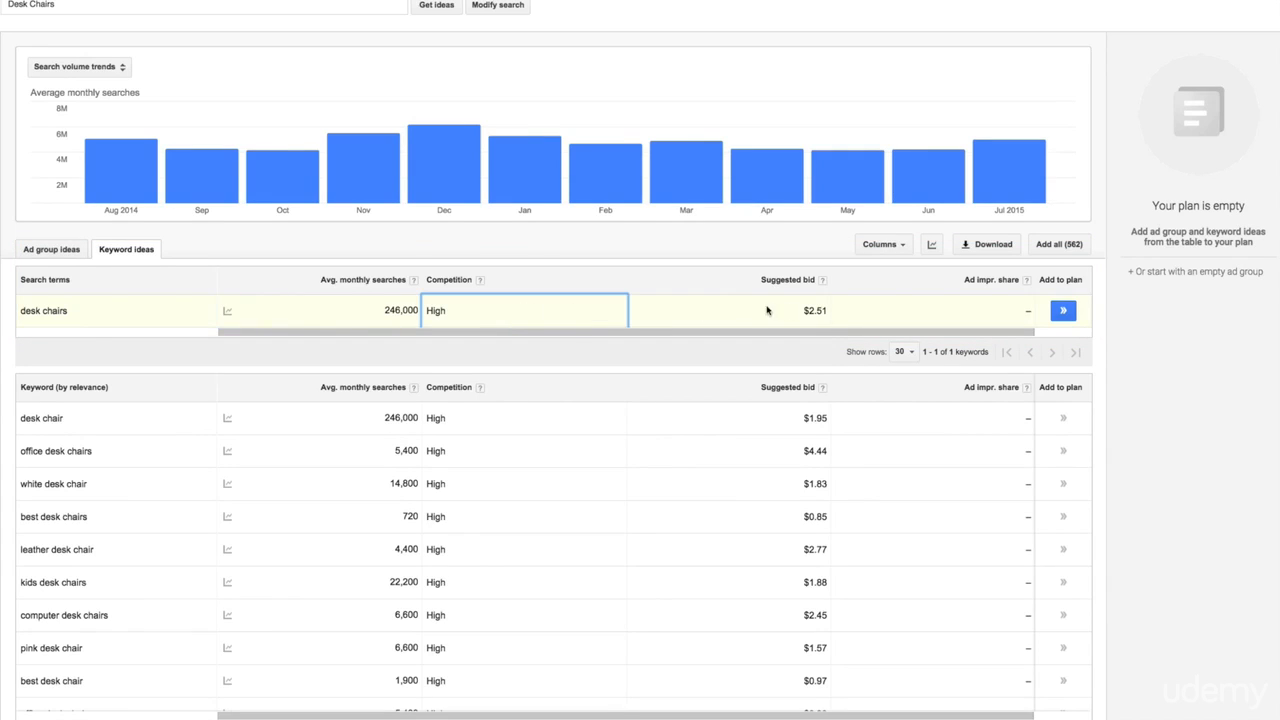
pyautogui.scroll(-1, 706, 334)
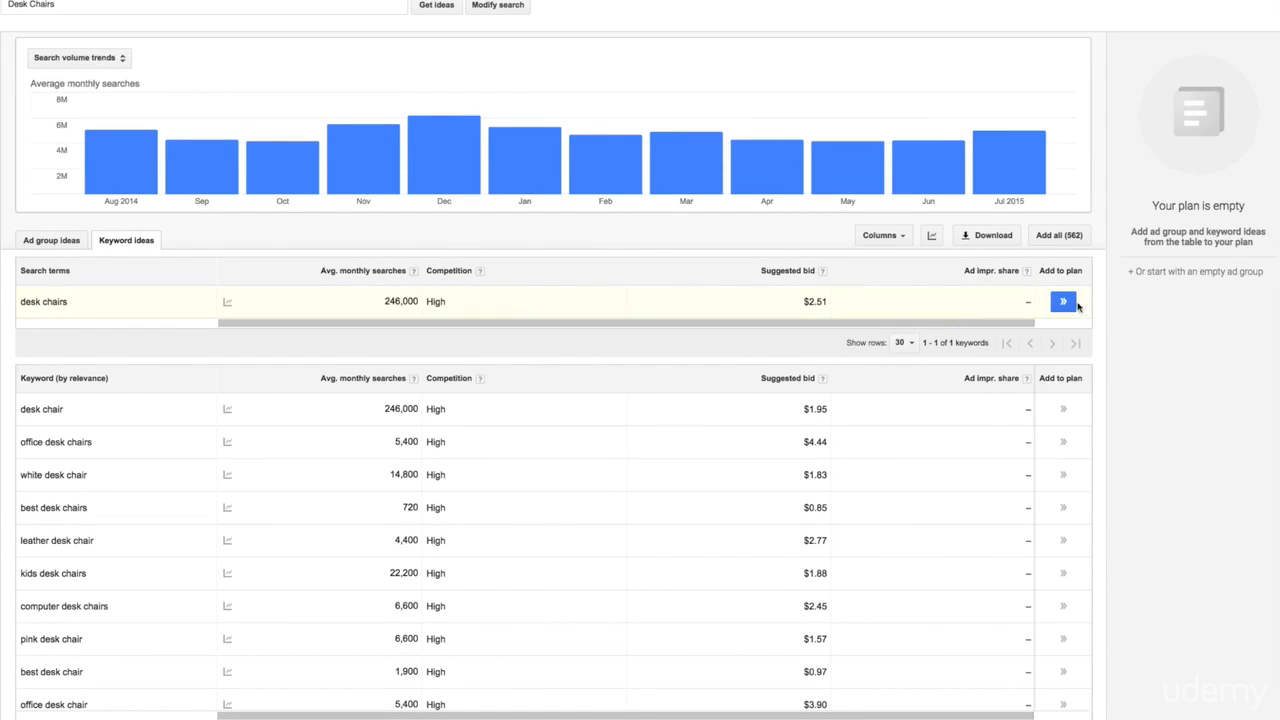
pyautogui.scroll(-5, 667, 417)
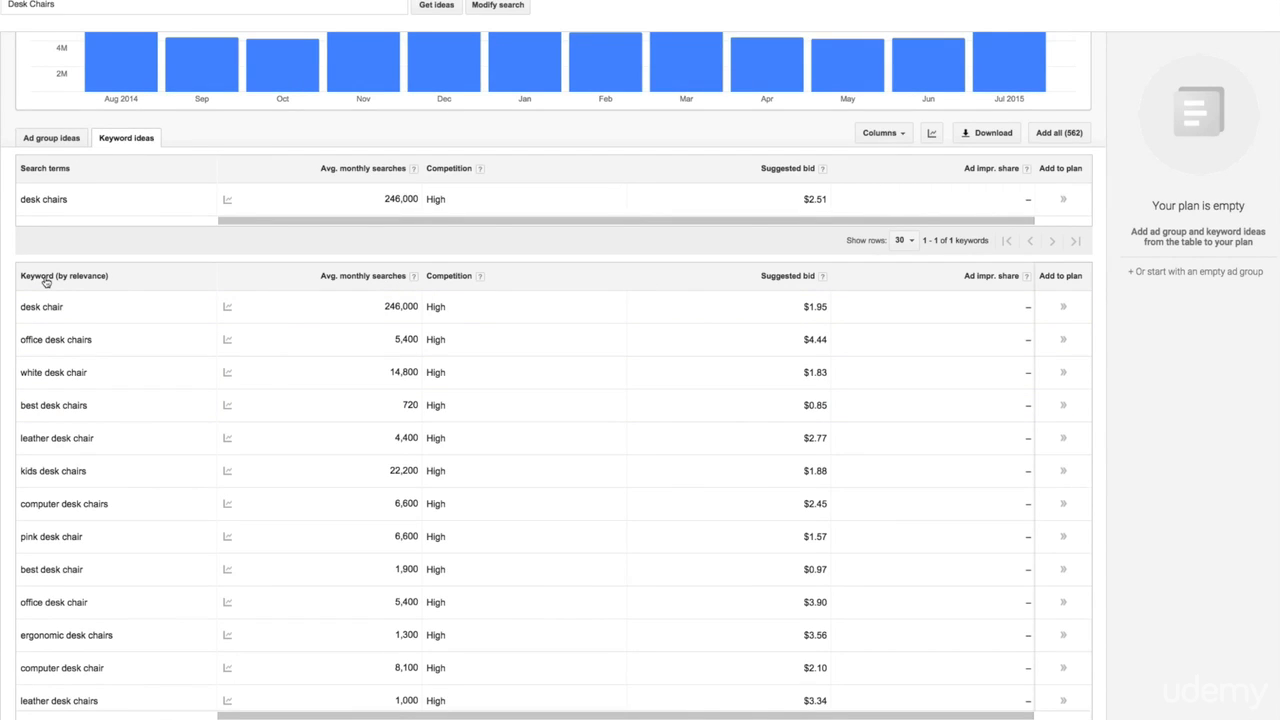
# Sort the keyword ideas by average monthly searches, highest first, and inspect the "chair" keyword's search volume
pyautogui.click(345, 281)
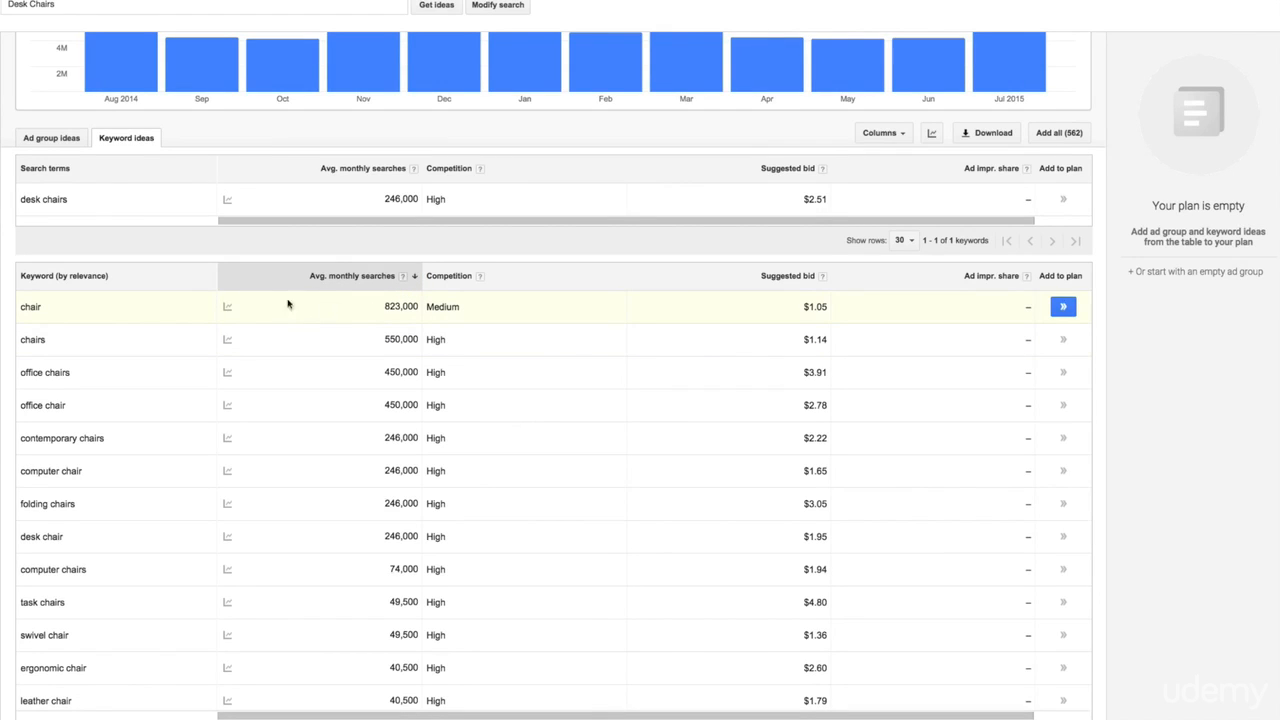
pyautogui.click(36, 307)
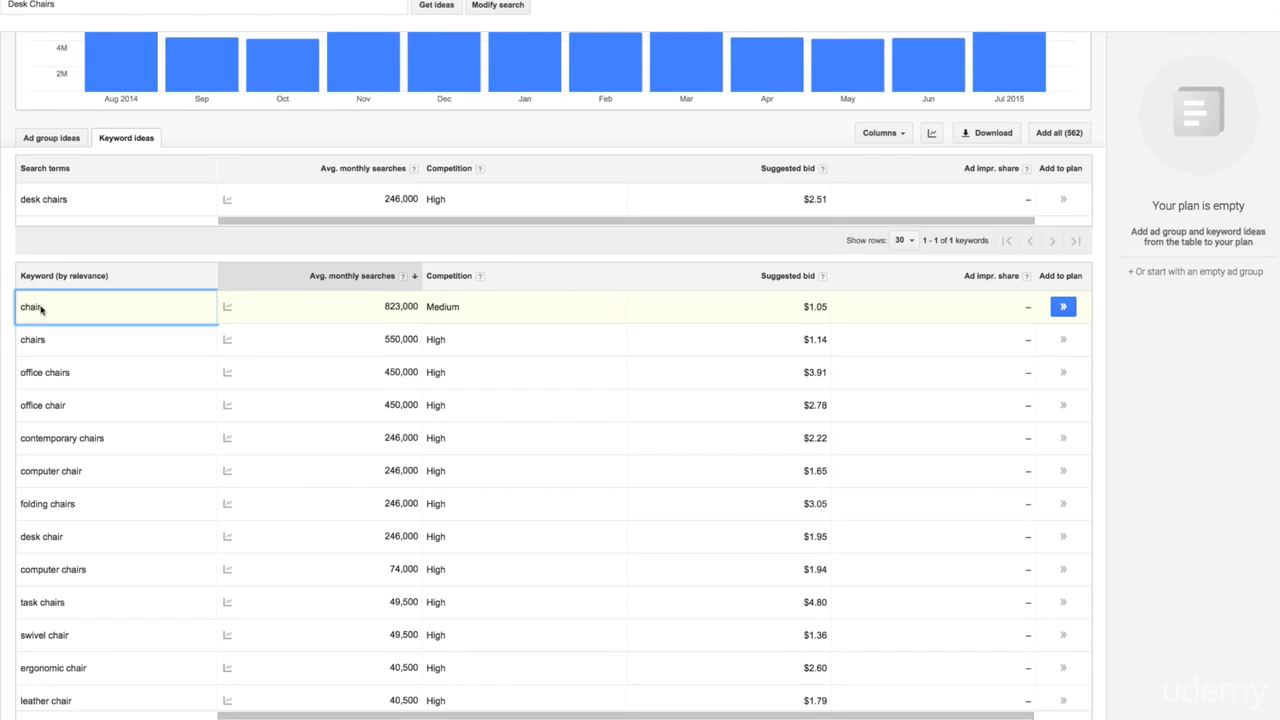
pyautogui.doubleClick(36, 307)
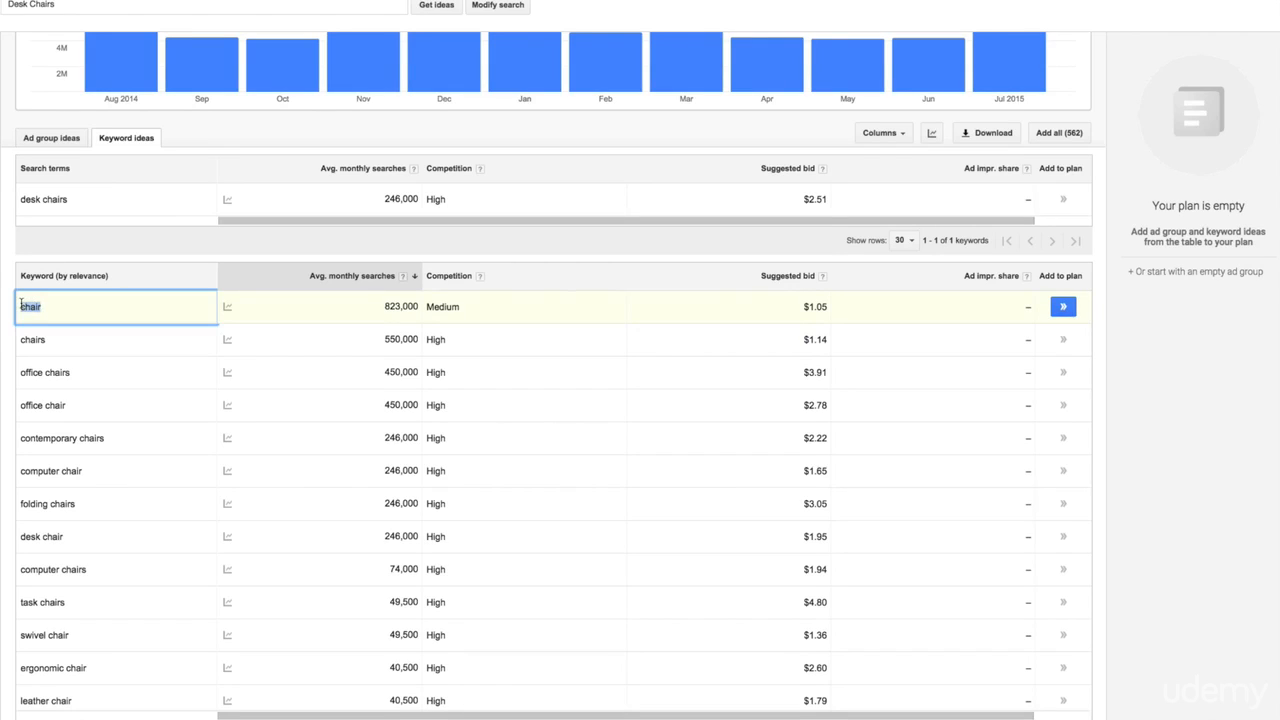
pyautogui.doubleClick(411, 309)
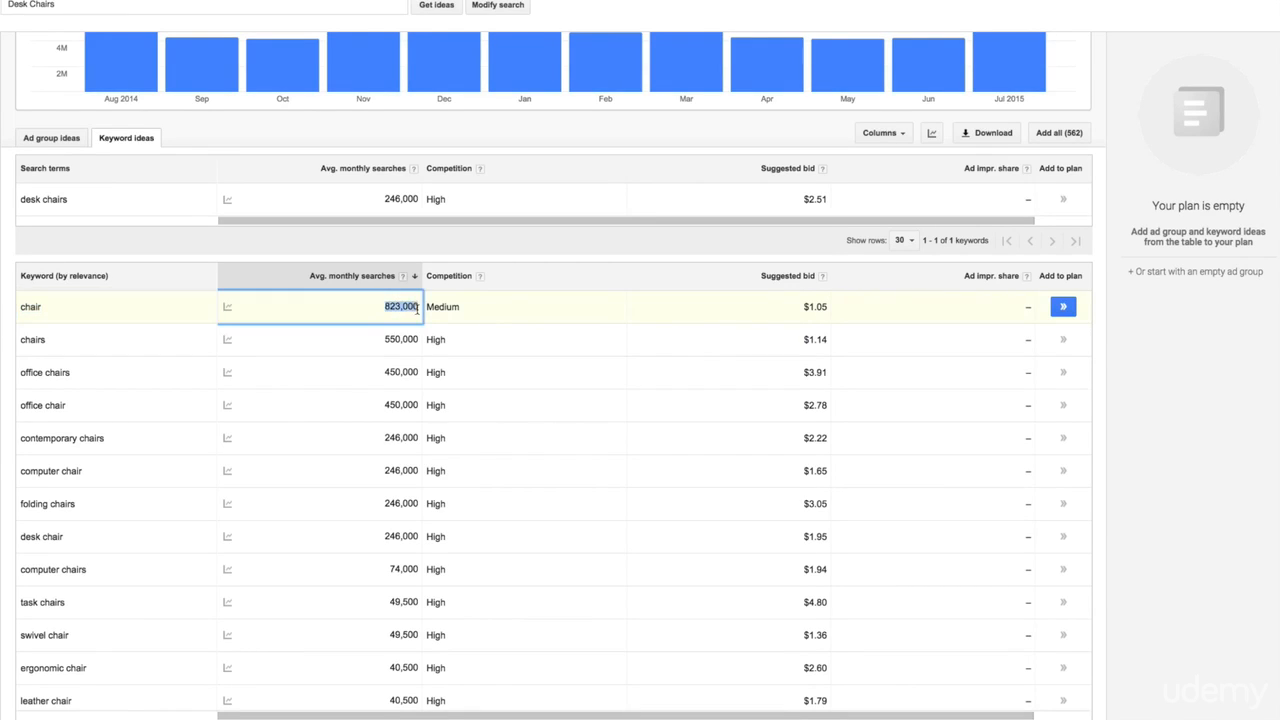
pyautogui.click(344, 318)
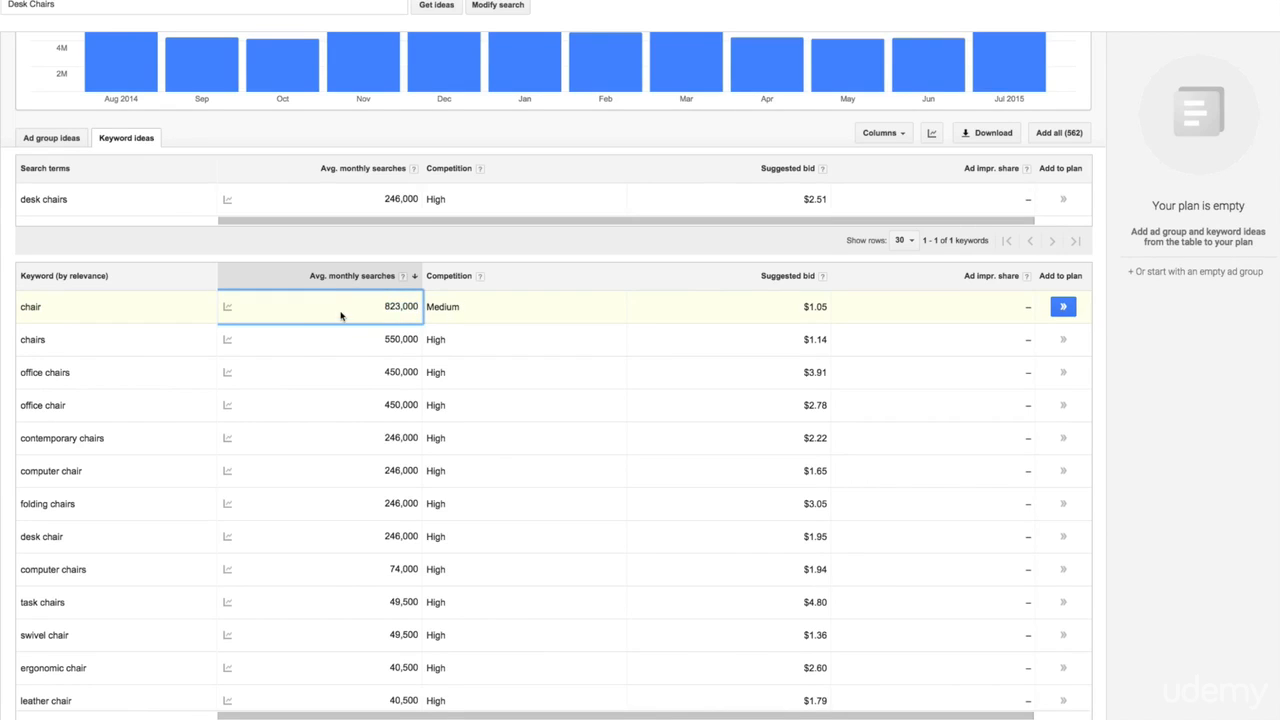
pyautogui.click(145, 319)
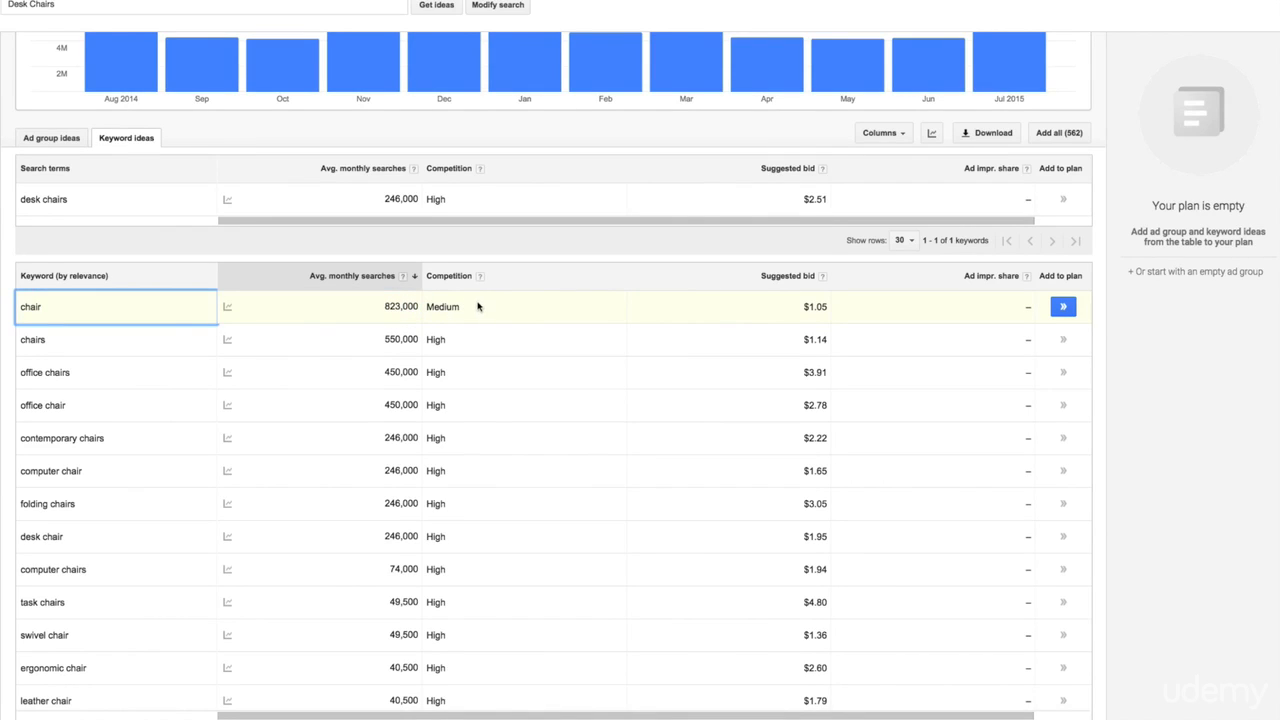